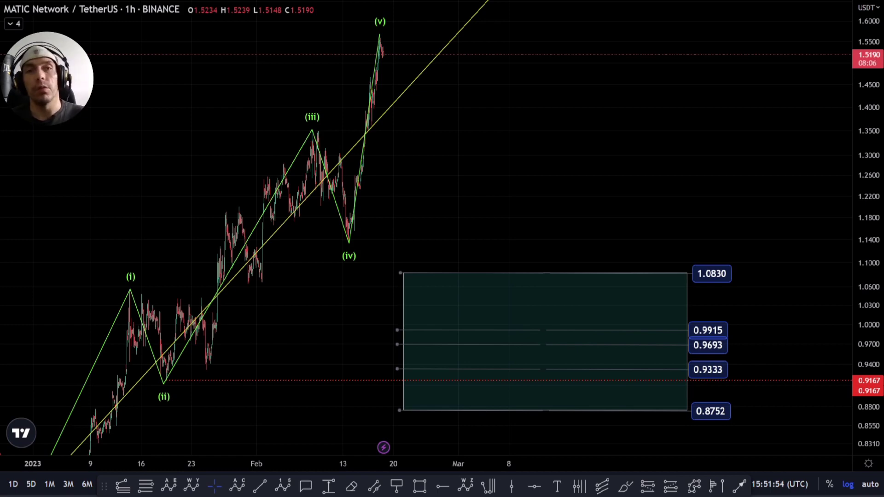
Step: Examine the green (i)–(v) wave count on the MATIC/USDT hourly chart, from the January low to the latest price high
left_click_drag(379, 270, 397, 337)
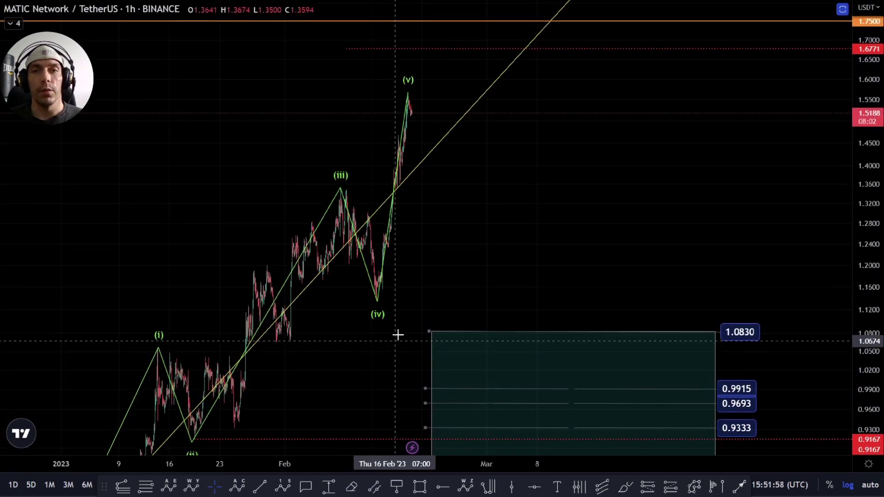
left_click_drag(443, 236, 534, 183)
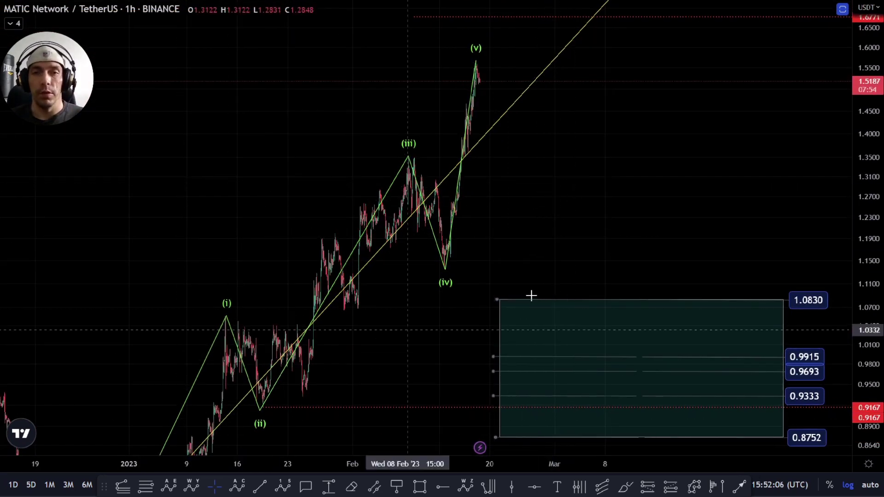
left_click_drag(589, 187, 526, 192)
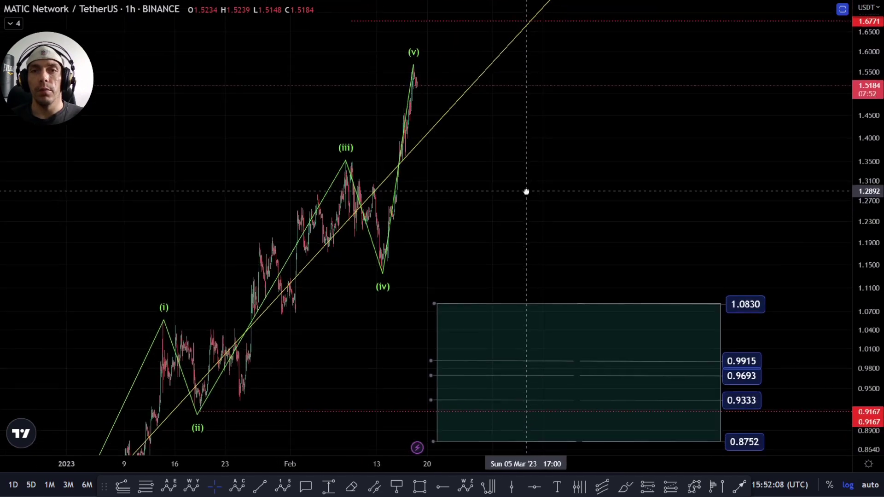
left_click_drag(332, 329, 378, 235)
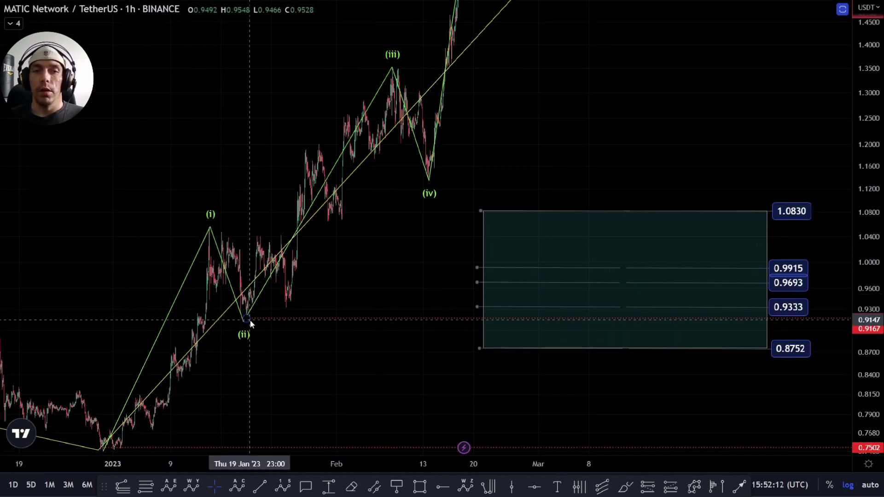
left_click_drag(460, 152, 424, 301)
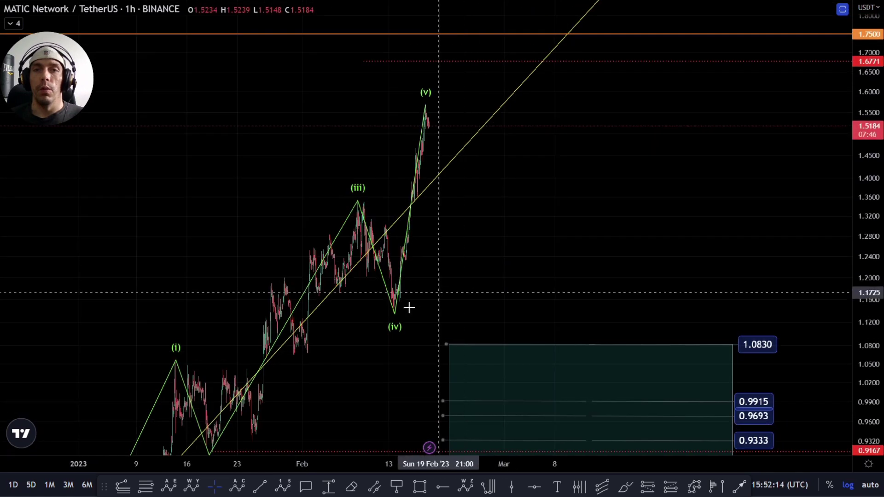
scroll(466, 310, "up", 4)
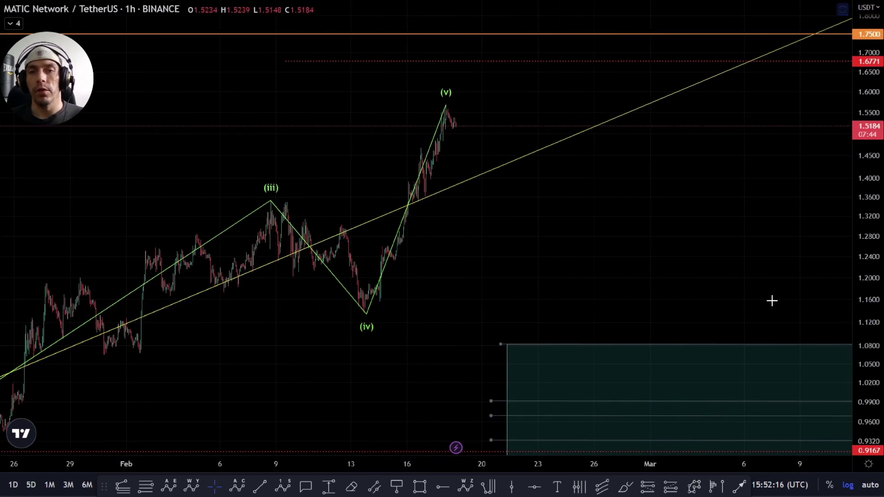
left_click_drag(552, 203, 532, 270)
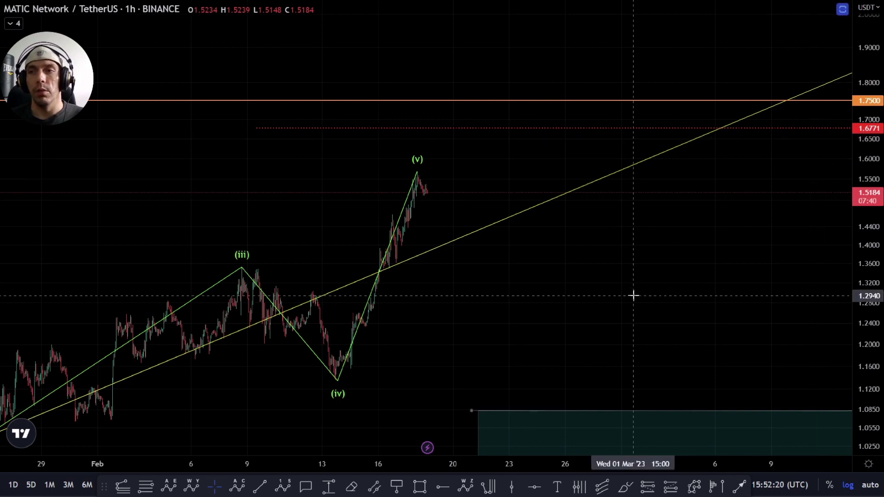
scroll(538, 281, "down", 3)
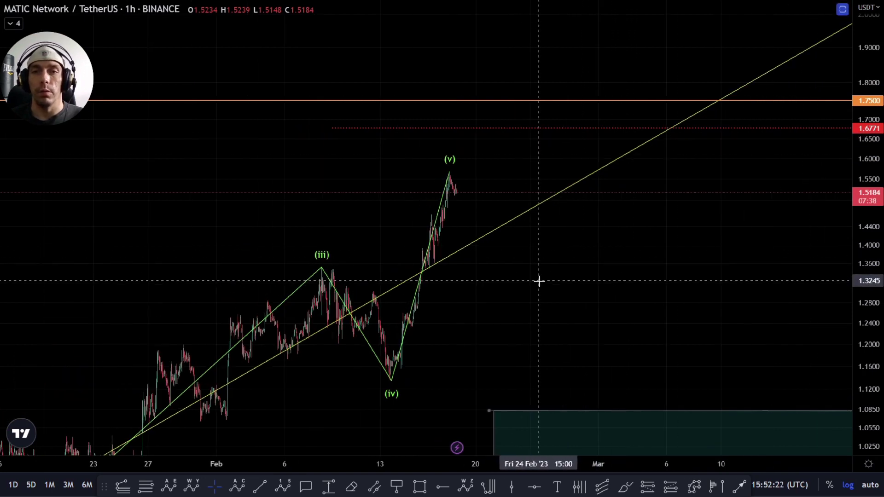
left_click_drag(524, 280, 534, 244)
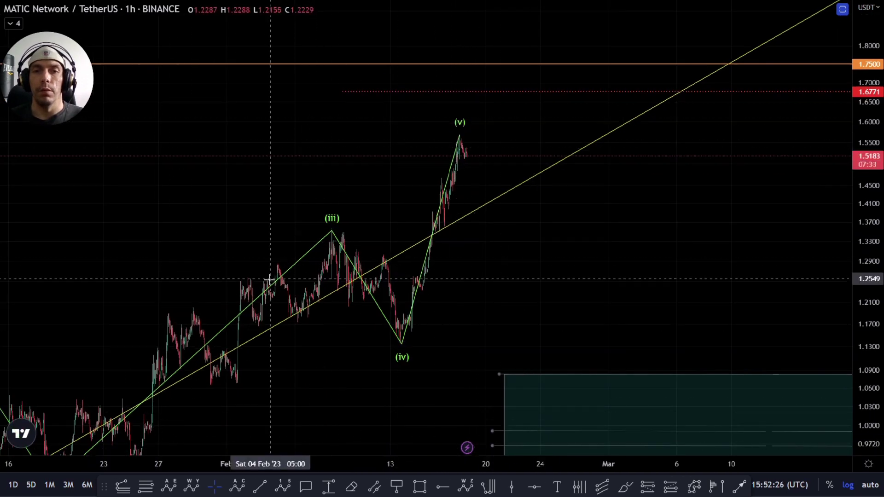
left_click_drag(517, 268, 453, 296)
scroll(542, 242, "down", 3)
scroll(427, 324, "up", 10)
scroll(460, 331, "up", 4)
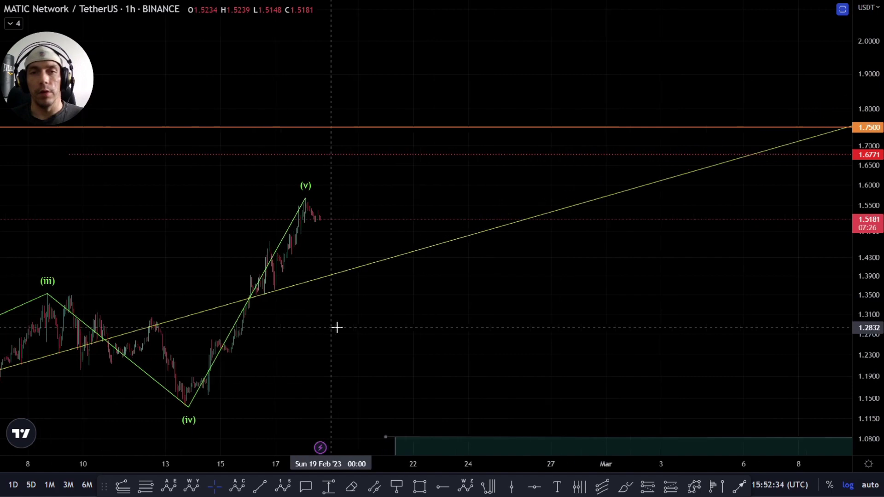
Step: Show the hidden EXTENSION 5TH WAVE drawing group on the chart
left_click_drag(856, 387, 856, 325)
left_click_drag(366, 349, 399, 261)
right_click(399, 261)
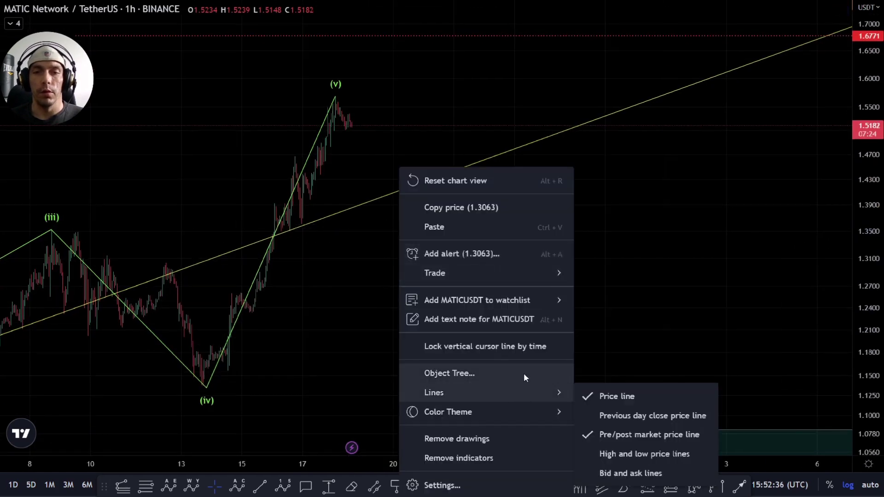
left_click(506, 371)
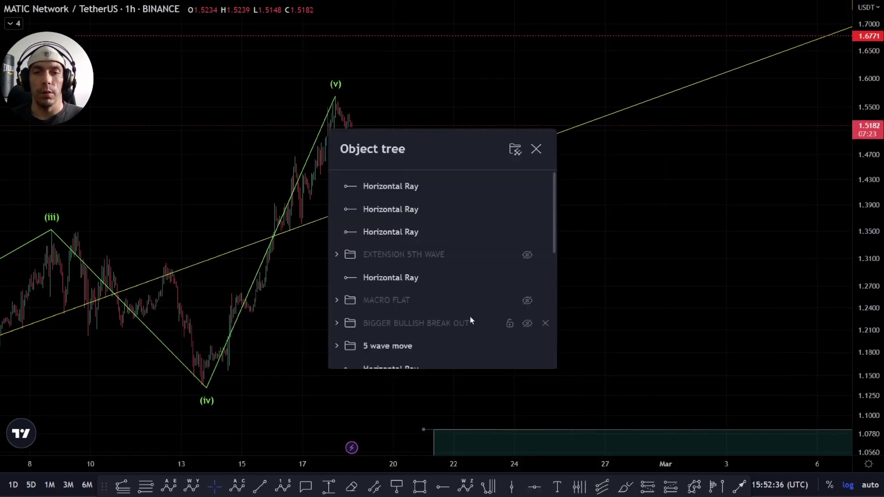
left_click(526, 256)
left_click(686, 281)
Step: Shift the orange sub-wave's end point slightly earlier at the high, and nudge the projected wave (iv) point slightly later near 1.3906
scroll(260, 334, "up", 8)
left_click_drag(872, 386, 871, 250)
left_click_drag(361, 350, 510, 331)
scroll(832, 254, "down", 5)
left_click_drag(605, 256, 405, 313)
scroll(391, 312, "up", 5)
left_click_drag(869, 207, 869, 327)
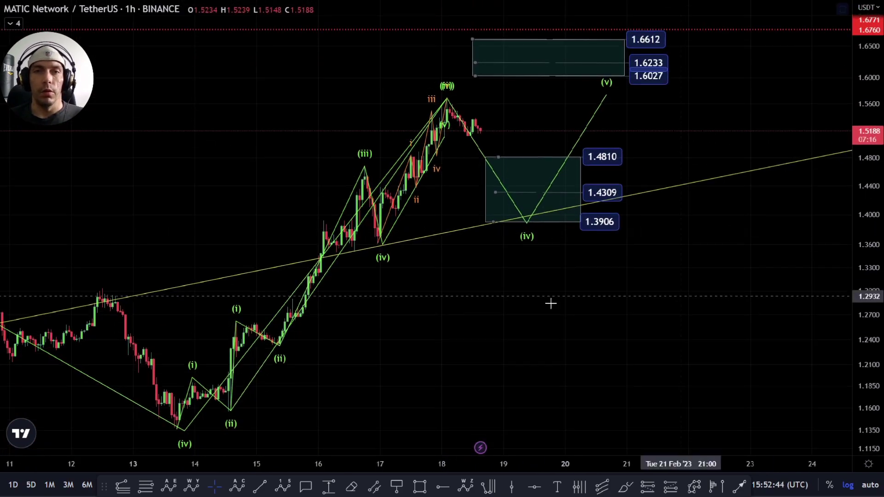
left_click_drag(446, 296, 456, 262)
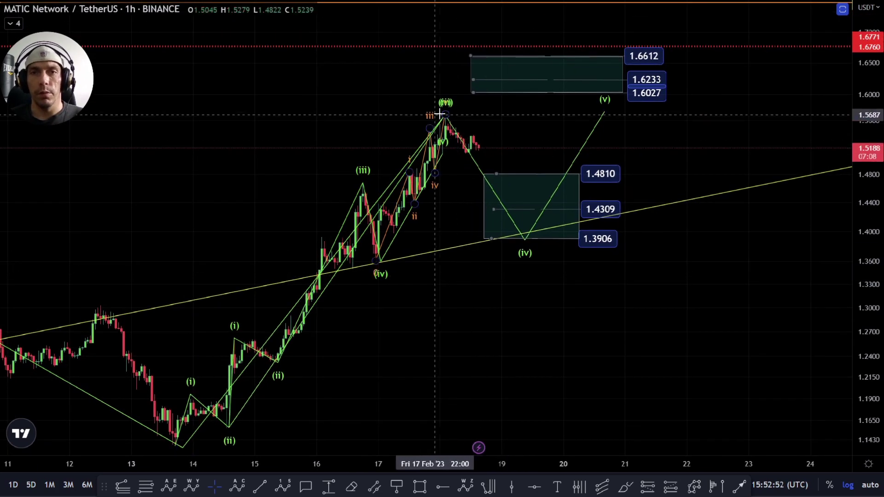
left_click_drag(445, 115, 428, 115)
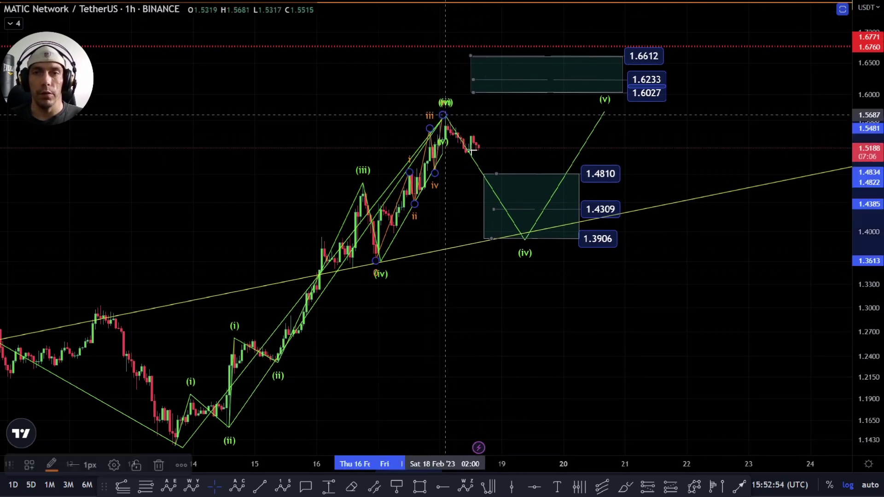
left_click_drag(524, 239, 531, 240)
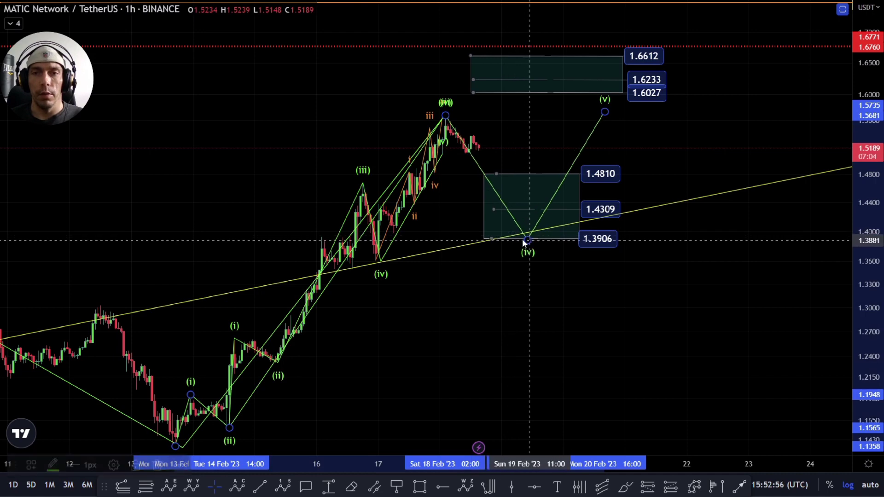
Step: Examine the wave (iv) target zone between 1.4810 and 1.3906 against the recent candles and the yellow trend line
mouse_move(614, 280)
left_mouse_down()
mouse_move(588, 251)
mouse_move(549, 285)
left_mouse_up()
left_click_drag(867, 338, 867, 285)
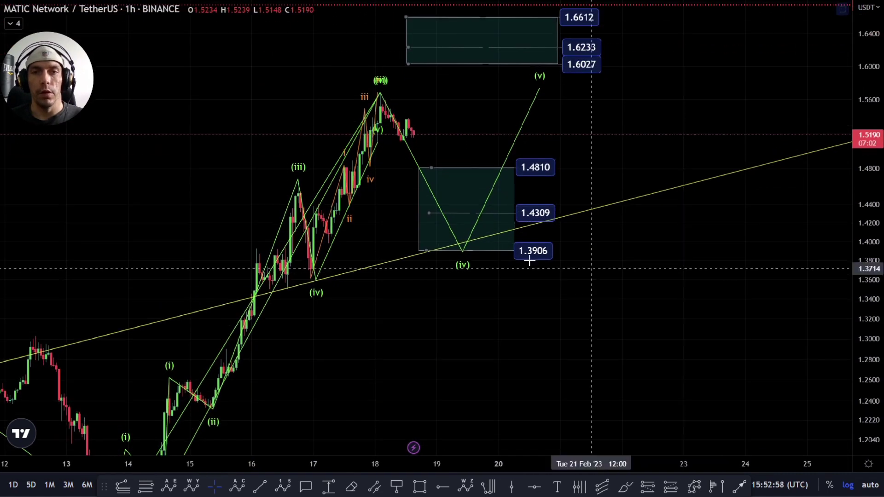
scroll(512, 265, "up", 5)
left_click_drag(867, 350, 867, 291)
left_click_drag(538, 202, 558, 279)
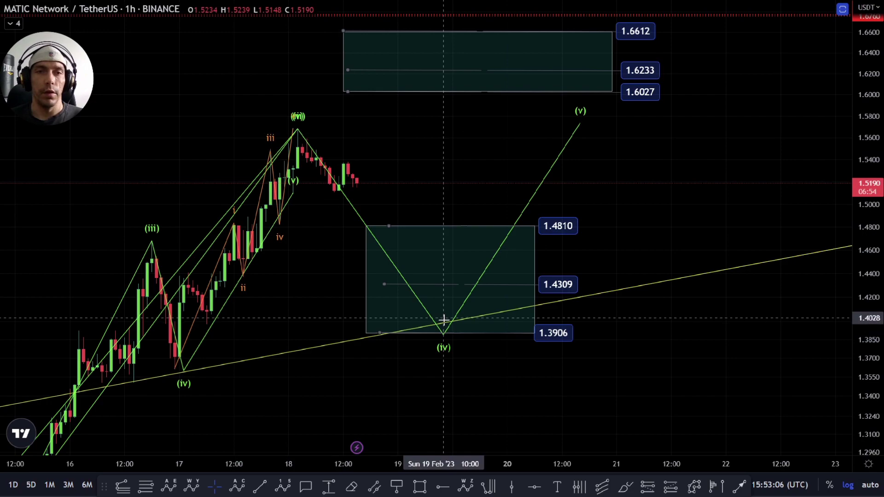
scroll(418, 335, "down", 5)
left_click_drag(397, 355, 400, 260)
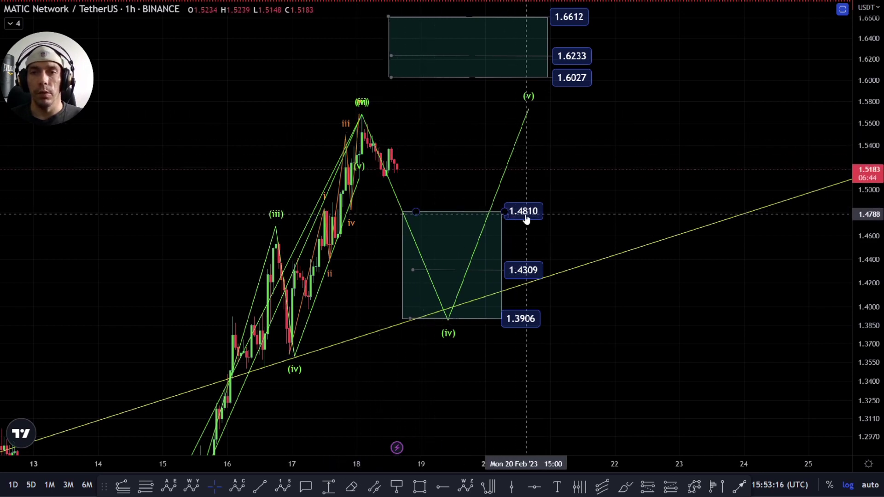
scroll(435, 207, "up", 4)
left_click_drag(432, 209, 459, 249)
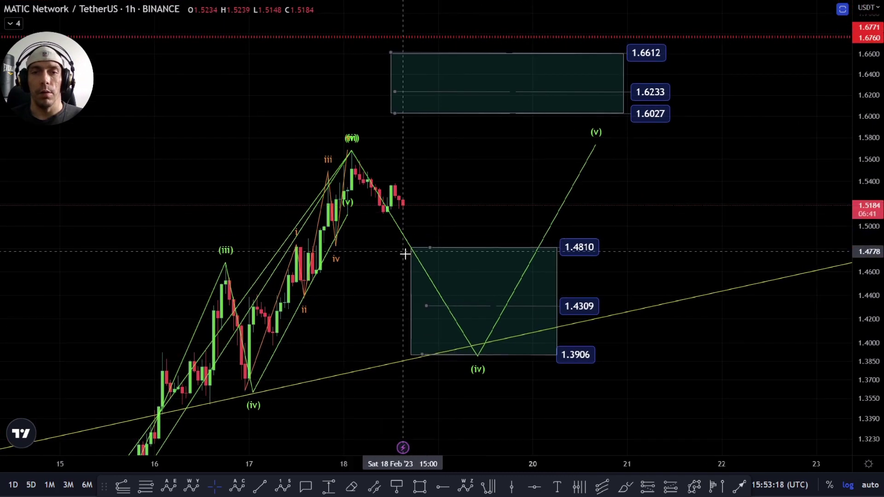
Step: Measure the pullback with a trend-based Fibonacci extension from the 1.5681 high through 1.5107 to 1.5380, and delete it
left_click(122, 488)
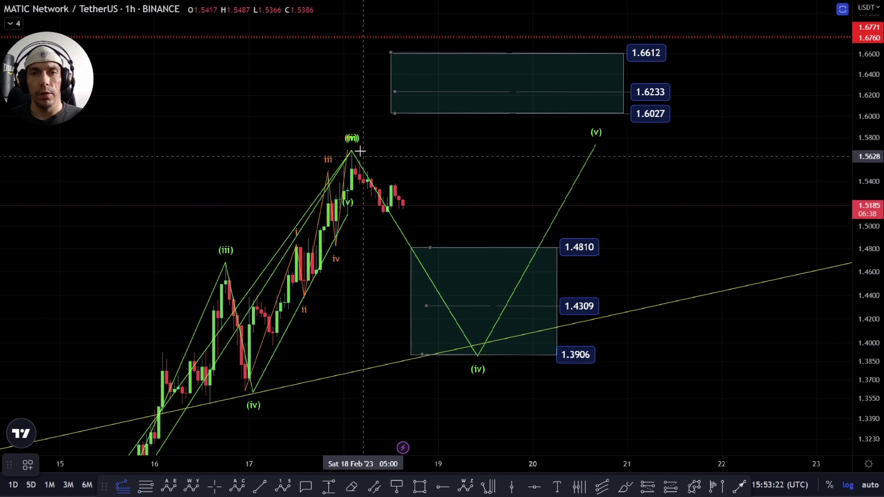
left_click(369, 170)
left_click(384, 216)
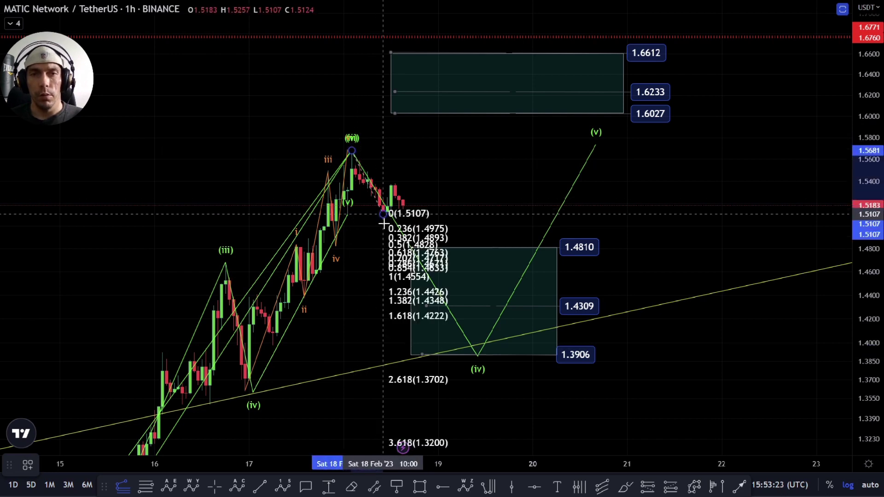
left_click(396, 183)
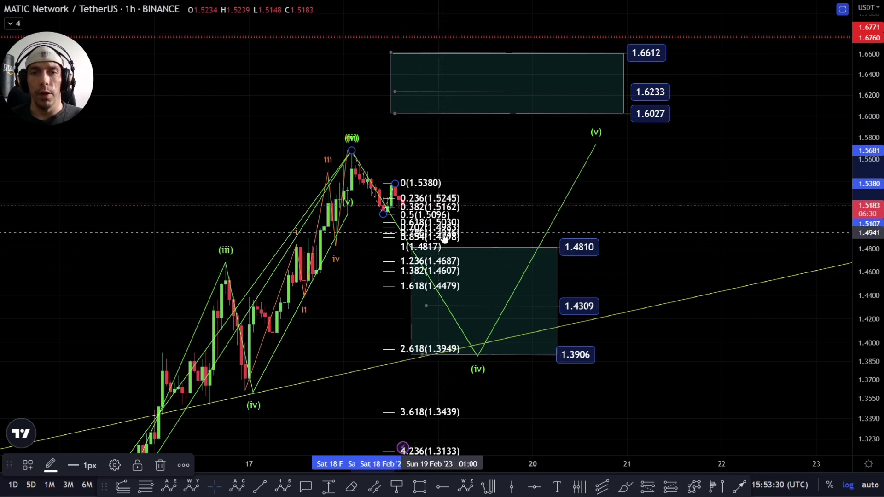
key("Delete")
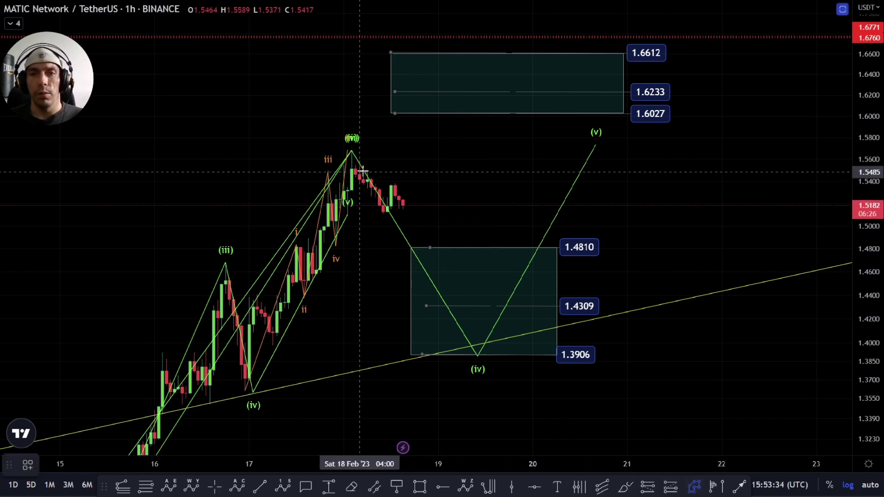
Step: Draw a yellow zigzag path from the high down to about 1.51, up to about 1.55, and down to the 1.4810 zone edge
left_click(356, 151)
left_click(388, 210)
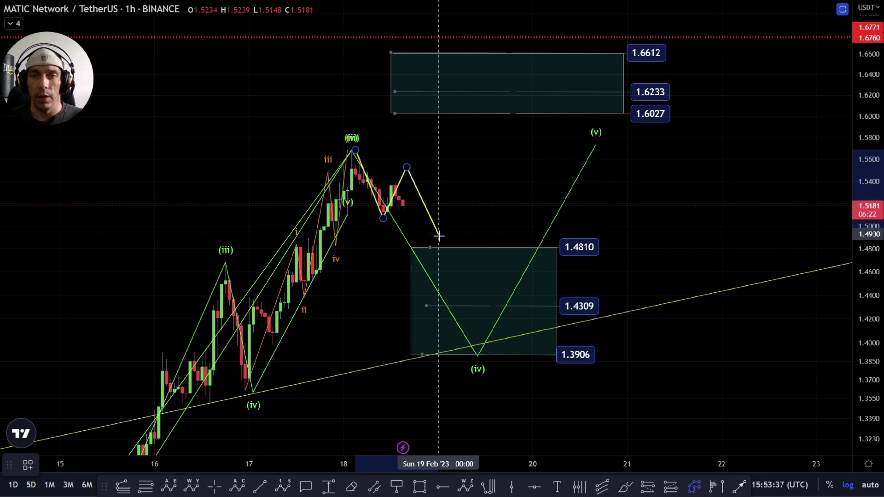
left_click(446, 249)
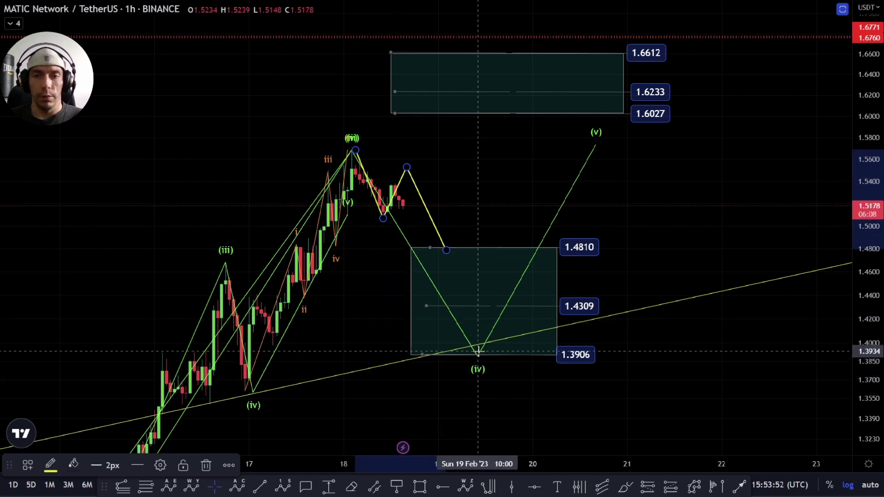
Step: Raise the projected wave (iv) low to the 1.4309 level of the lower target zone
left_click_drag(479, 358, 475, 308)
left_click_drag(867, 214, 867, 135)
left_click_drag(643, 237, 648, 135)
left_click_drag(329, 320, 403, 210)
left_click_drag(360, 260, 284, 470)
left_click_drag(465, 229, 448, 337)
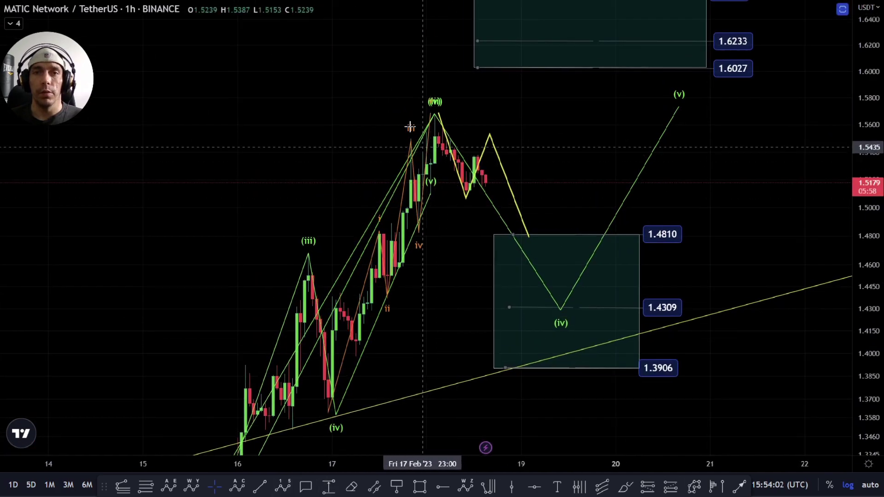
Step: Move the projected wave (v) end point up into the upper target zone, near the 1.6233 level and slightly earlier in time
left_click_drag(493, 130, 454, 99)
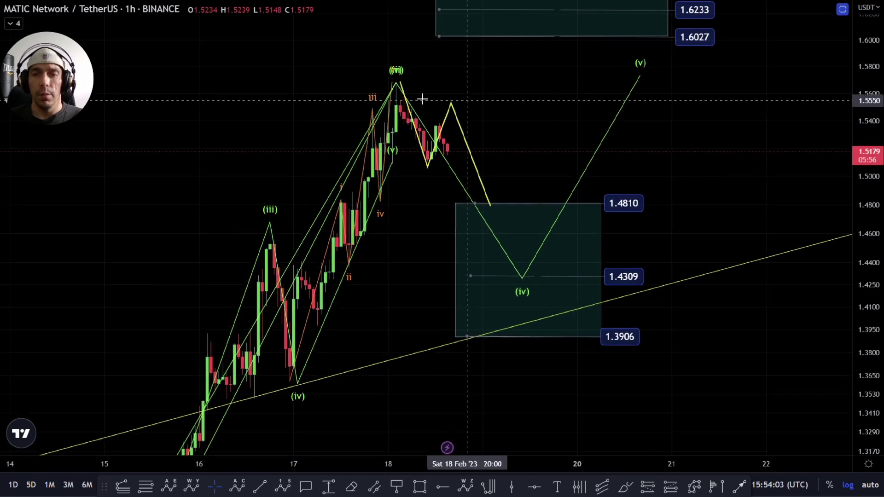
left_click_drag(489, 199, 328, 188)
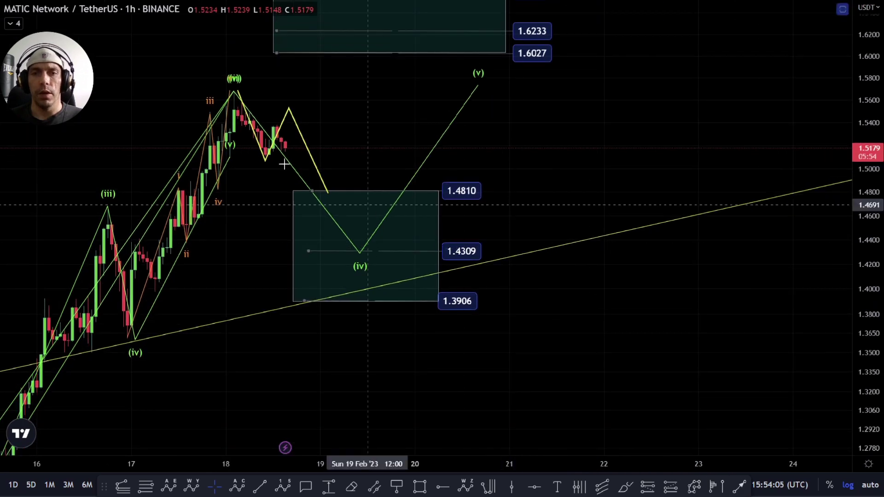
left_click_drag(517, 118, 536, 207)
left_click_drag(496, 180, 453, 116)
left_click_drag(446, 200, 472, 198)
left_click(311, 205)
left_click(361, 258)
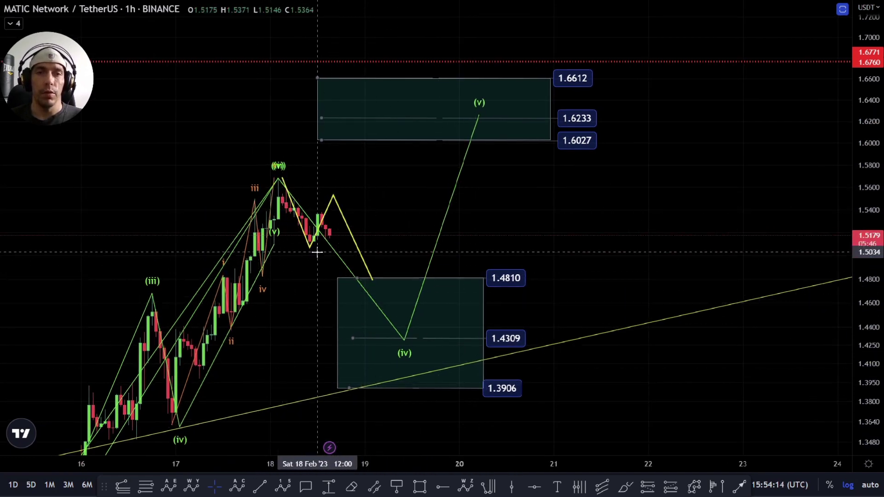
Step: Restore the oscillator pane beneath the MATIC/USDT price chart
left_click_drag(271, 361, 286, 335)
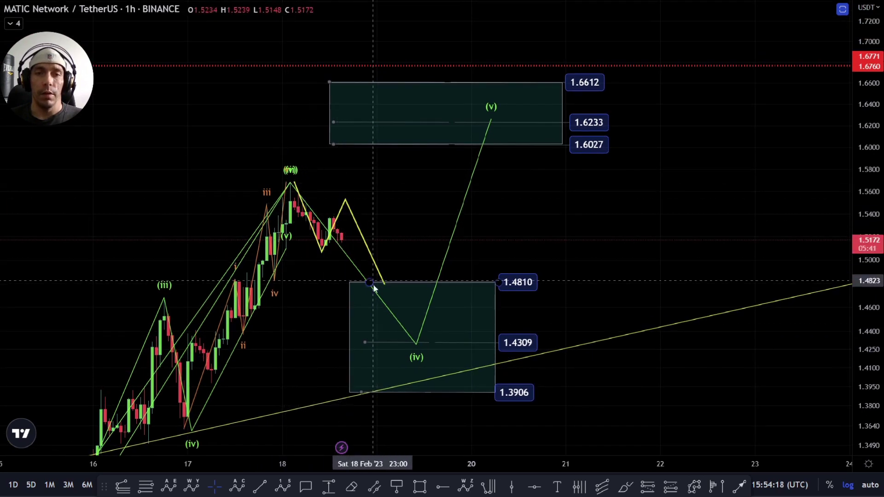
left_click(465, 288)
left_click(292, 203)
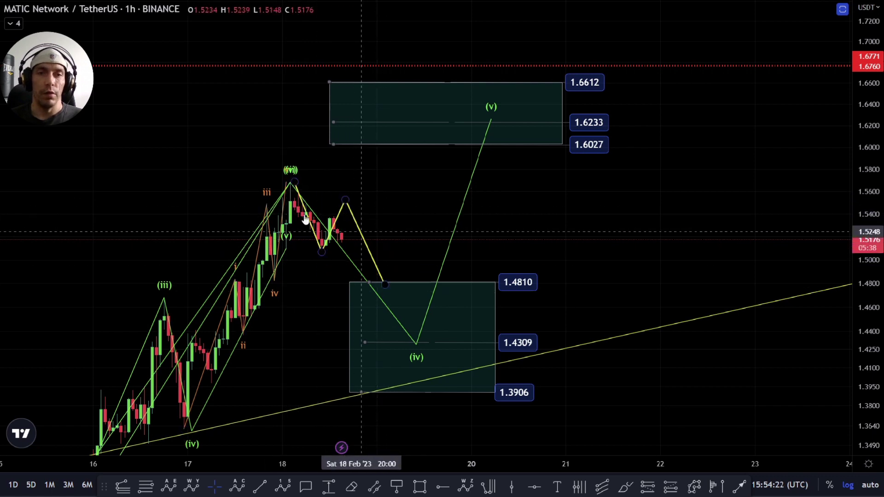
left_click(378, 272)
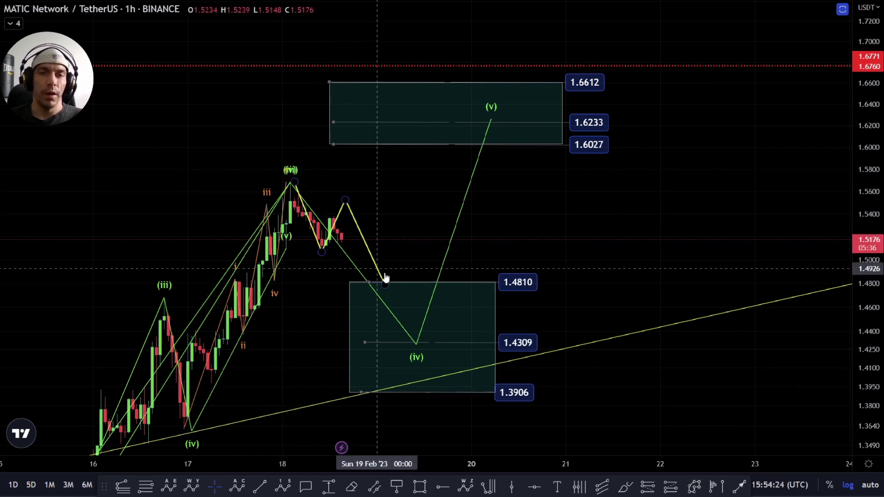
left_click(391, 281)
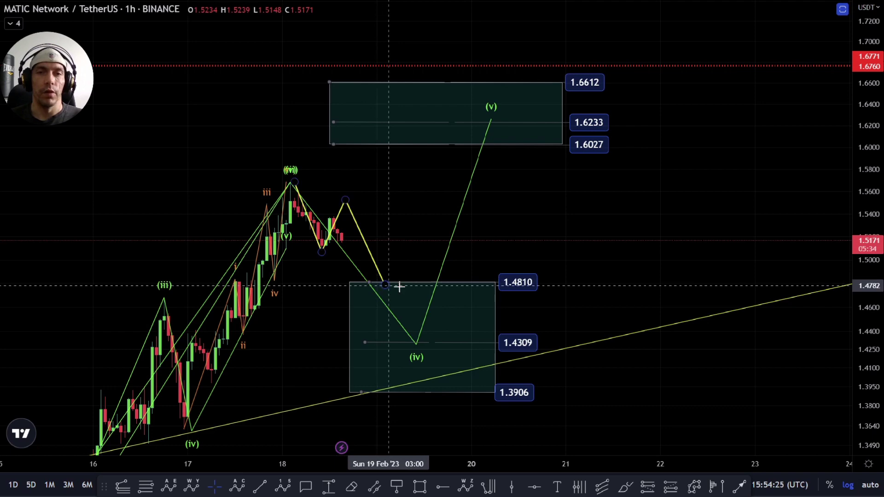
double_click(401, 252)
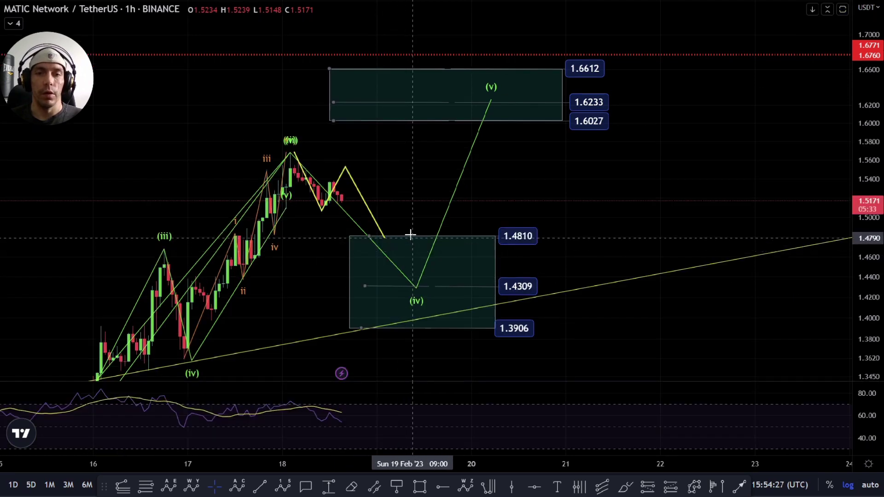
Step: Maximize the price pane and lower the projected wave (iv) low to the 1.3906 edge of the target zone
double_click(406, 188)
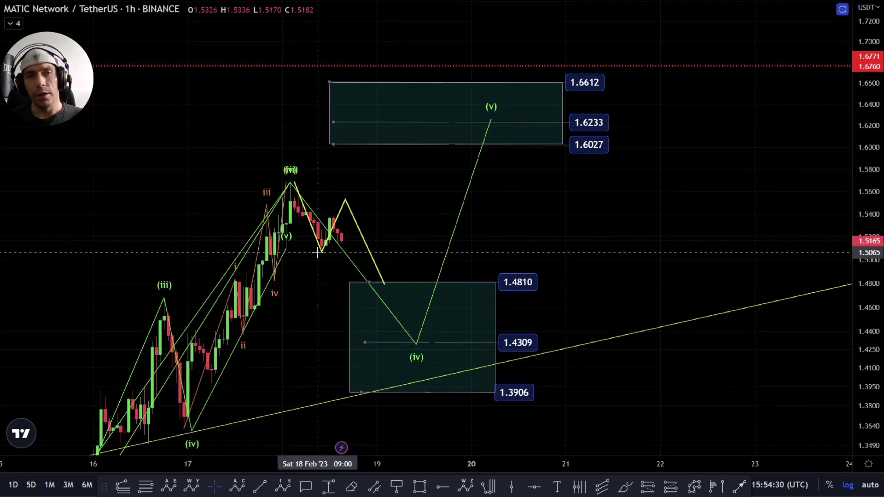
left_click_drag(432, 303, 578, 316)
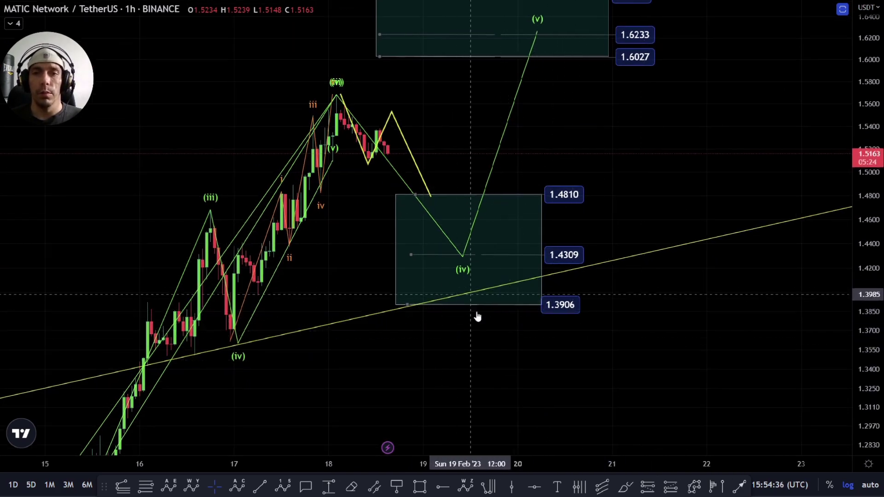
left_click_drag(463, 256, 461, 306)
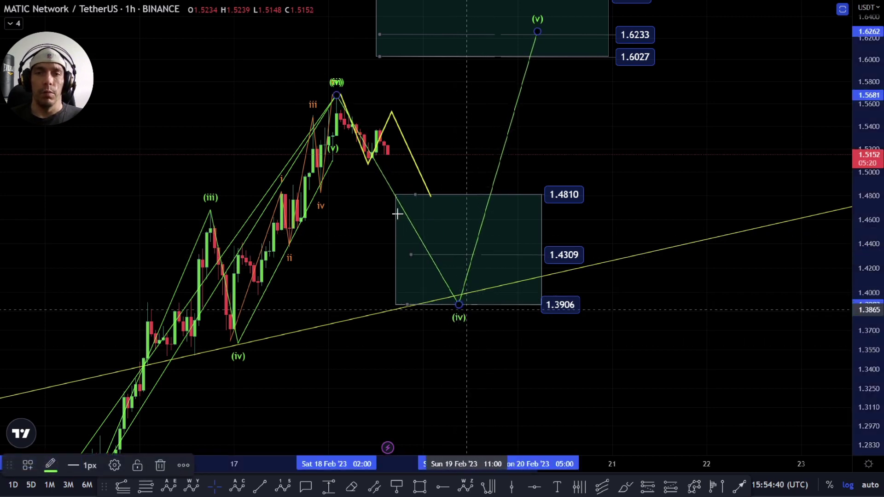
Step: Delete the yellow zigzag path between the recent high and the 1.4810 zone edge
left_click_drag(593, 292, 611, 247)
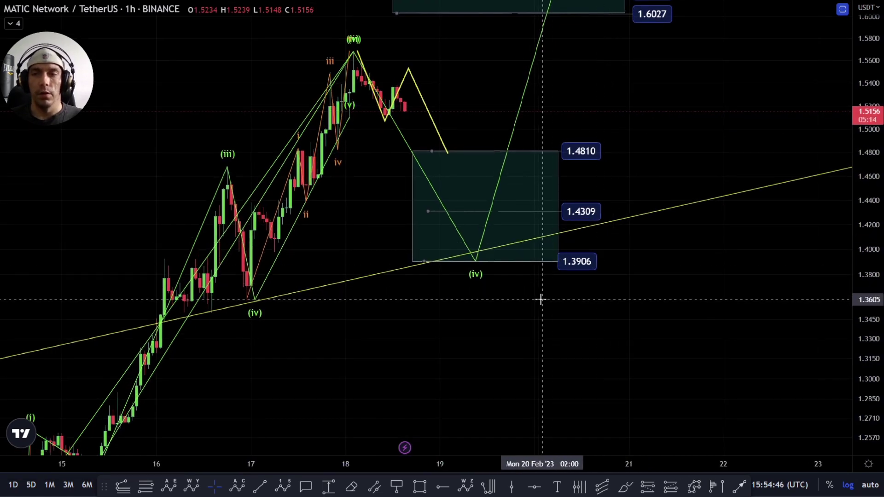
scroll(541, 300, "down", 3)
left_click_drag(649, 286, 491, 358)
left_click(410, 164)
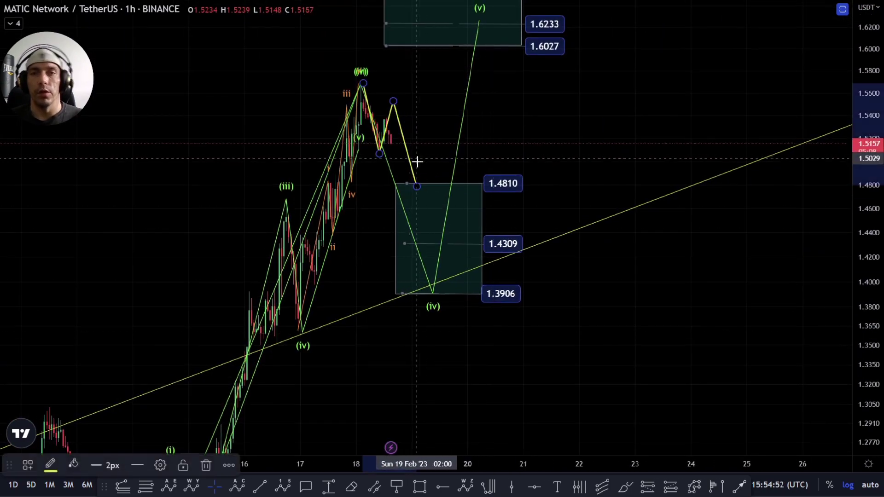
key("Delete")
Step: Nudge the projected wave (v) end point slightly higher and later, to about 1.627 in the upper target zone
scroll(581, 221, "down", 5)
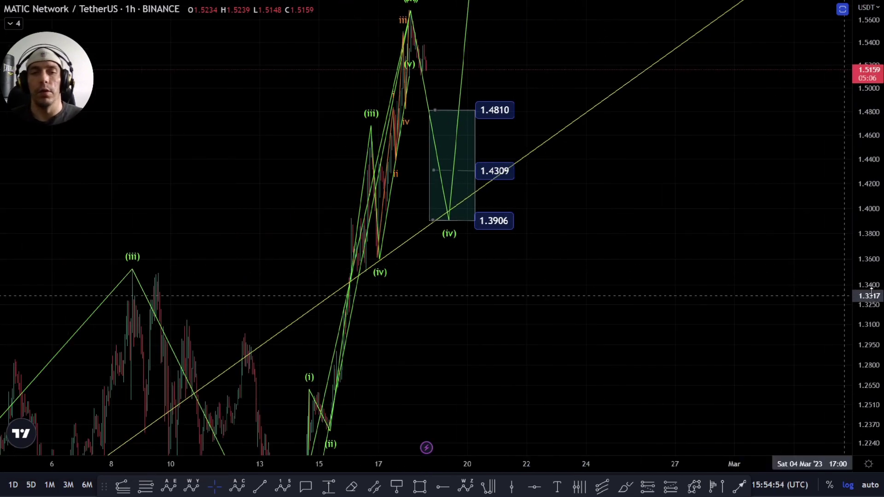
left_click_drag(545, 251, 510, 386)
scroll(338, 328, "up", 4)
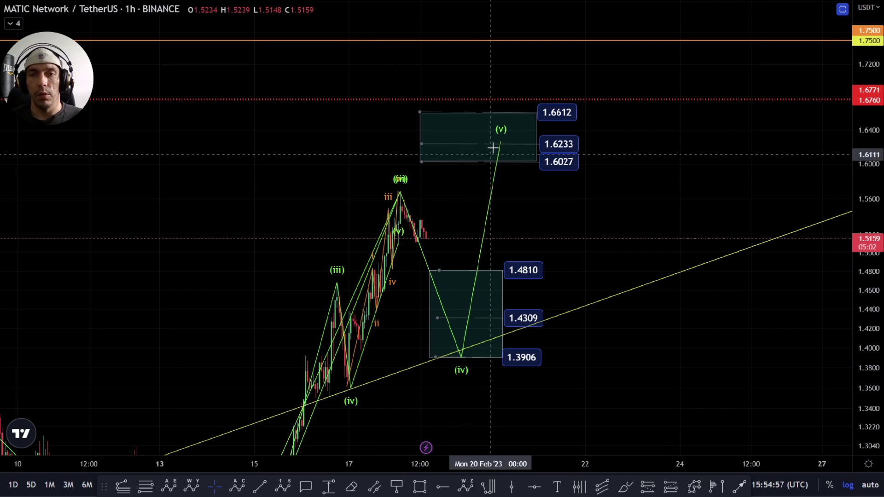
scroll(578, 172, "down", 5)
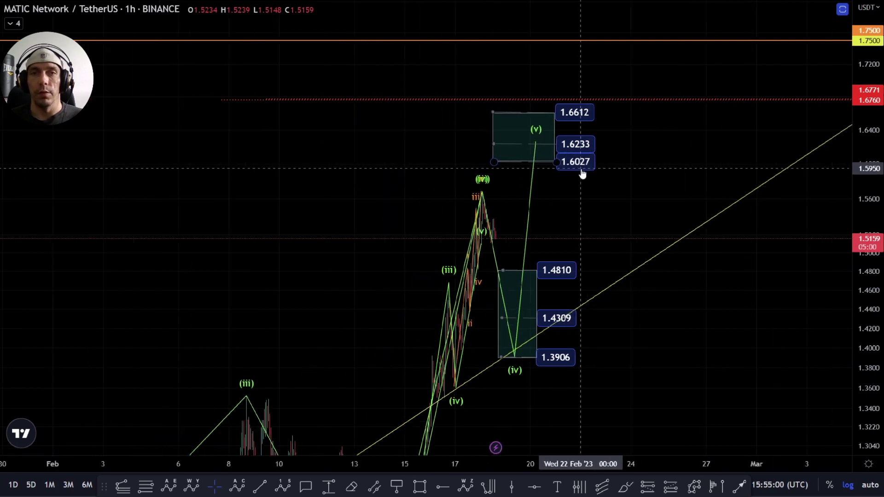
left_click_drag(638, 167, 625, 193)
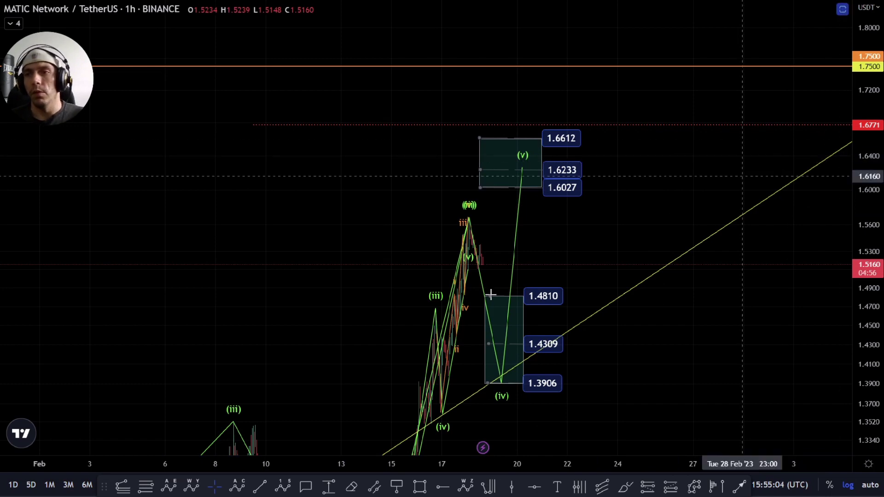
left_click_drag(667, 316, 564, 280)
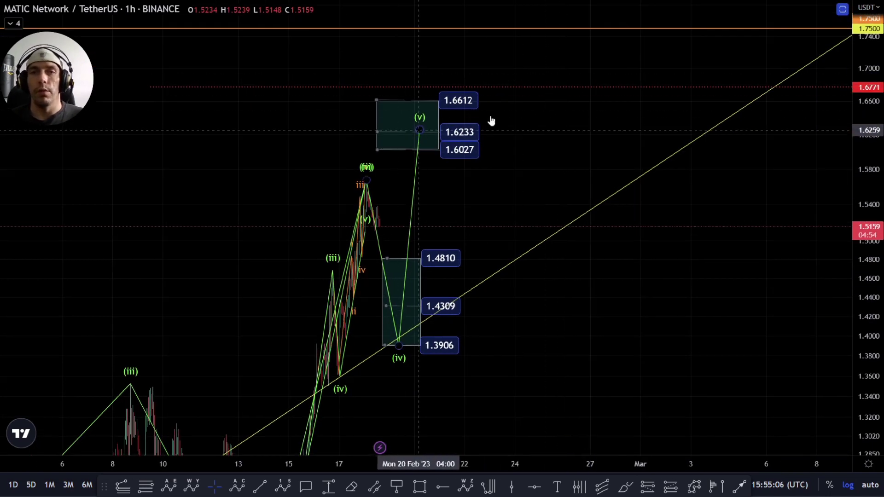
mouse_move(418, 133)
left_mouse_down()
mouse_move(452, 84)
mouse_move(420, 130)
left_mouse_up()
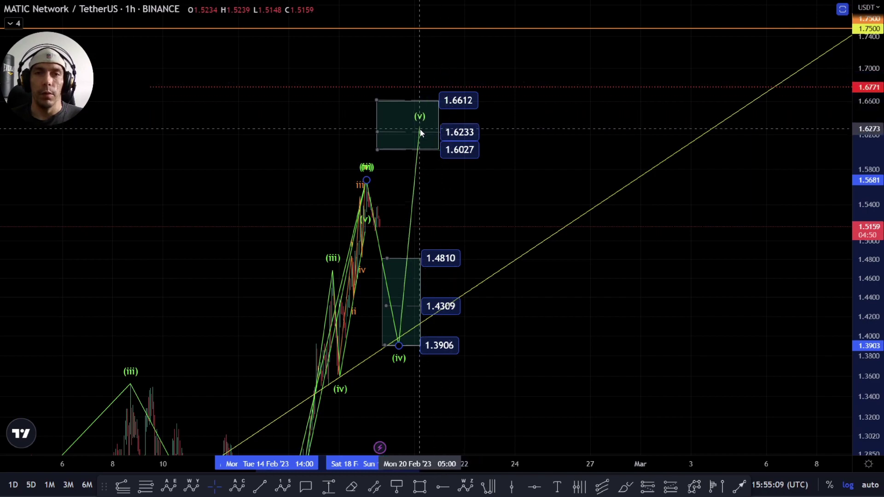
Step: Hide the EXTENSION 5TH WAVE drawing group and show the BIGGER BULLISH BREAK OUT group
scroll(581, 275, "down", 3)
mouse_move(629, 284)
left_mouse_down()
mouse_move(609, 194)
mouse_move(579, 139)
mouse_move(585, 357)
mouse_move(601, 187)
mouse_move(595, 240)
left_mouse_up()
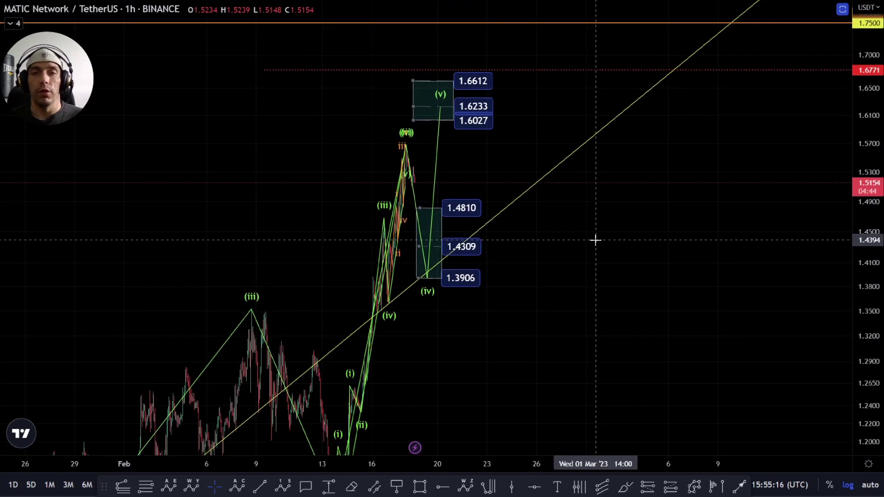
right_click(595, 239)
left_click(619, 371)
scroll(534, 291, "down", 1)
scroll(533, 291, "up", 2)
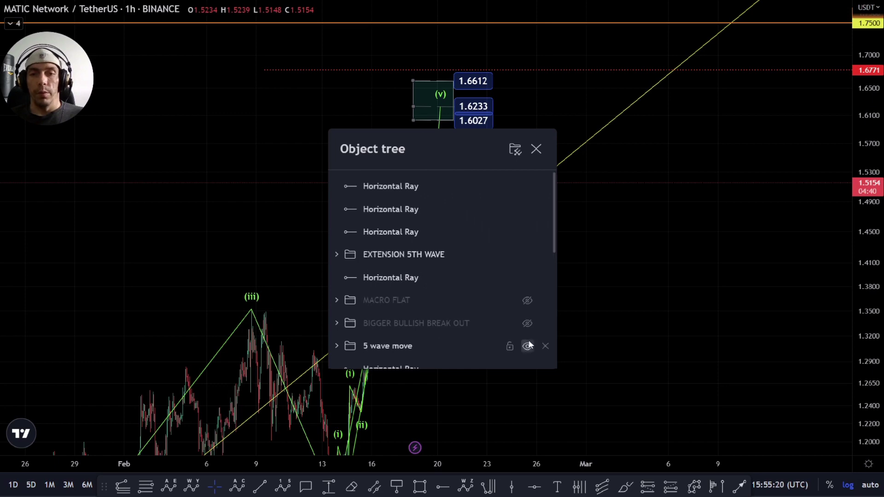
left_click(527, 255)
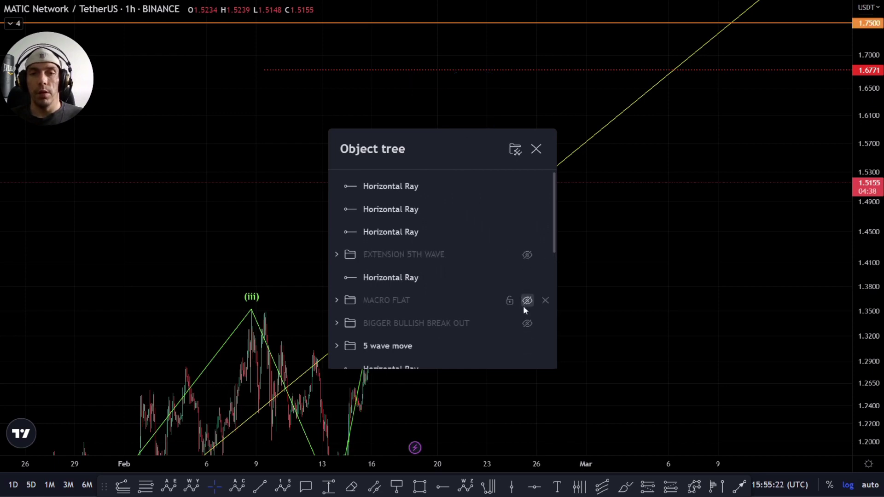
left_click(653, 269)
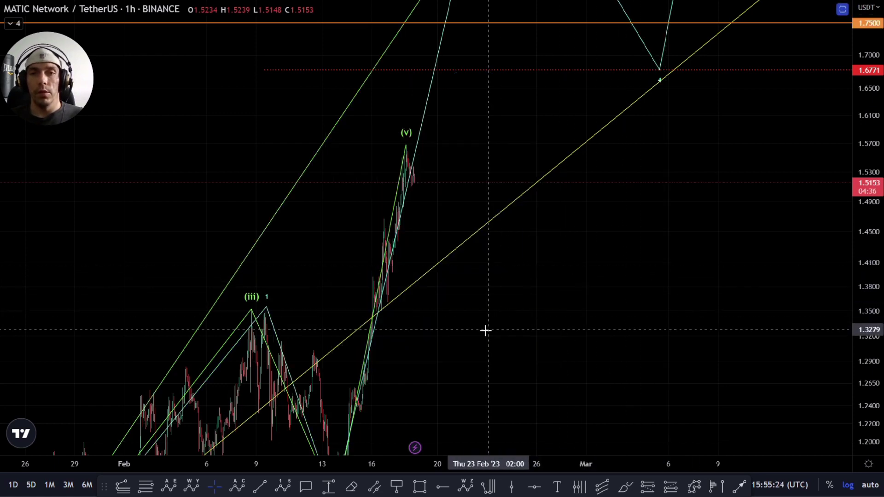
Step: Hide the 5 wave move drawing group on the chart
left_click_drag(563, 281, 568, 175)
scroll(574, 221, "down", 3)
right_click(599, 185)
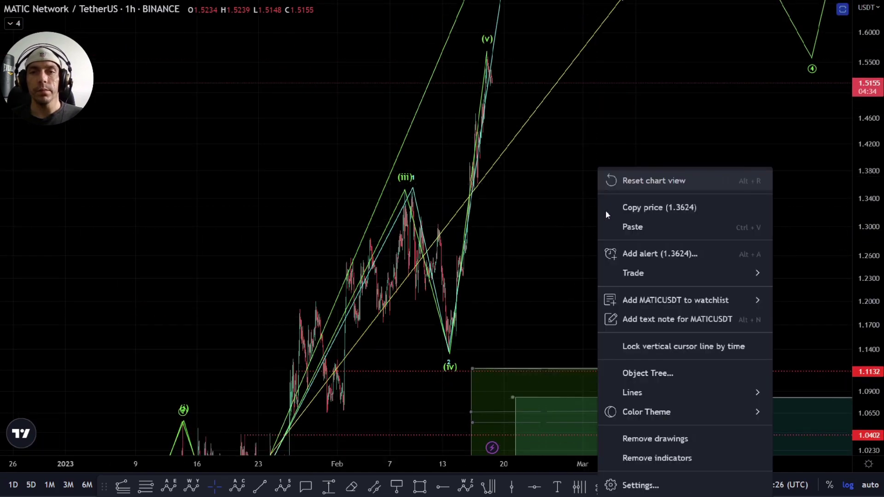
left_click(654, 369)
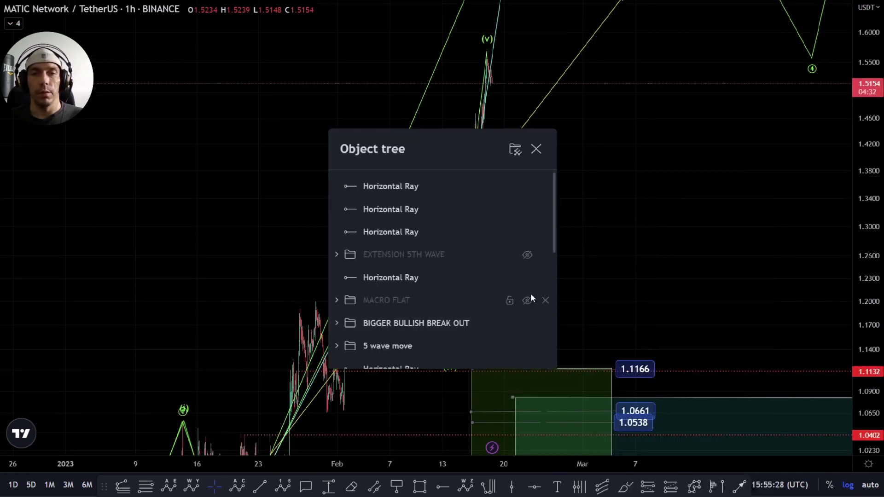
scroll(531, 322, "down", 1)
scroll(532, 327, "down", 5)
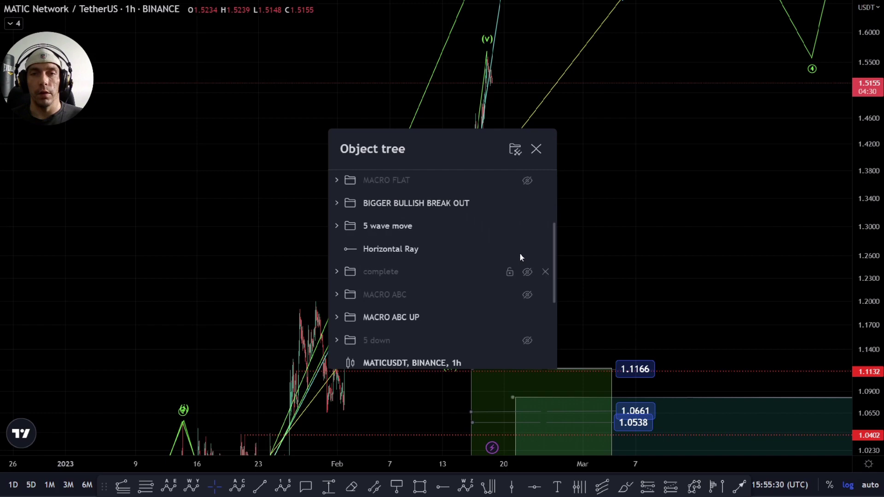
left_click(528, 226)
left_click(639, 216)
Step: Examine the bigger bullish breakout count from the green 1.1166–1.0007 zone up to the red target zones for waves 3 and 5
left_click_drag(675, 214, 576, 255)
left_click_drag(866, 203, 866, 322)
scroll(487, 272, "down", 2)
left_click_drag(527, 261, 464, 143)
left_click_drag(877, 246, 876, 297)
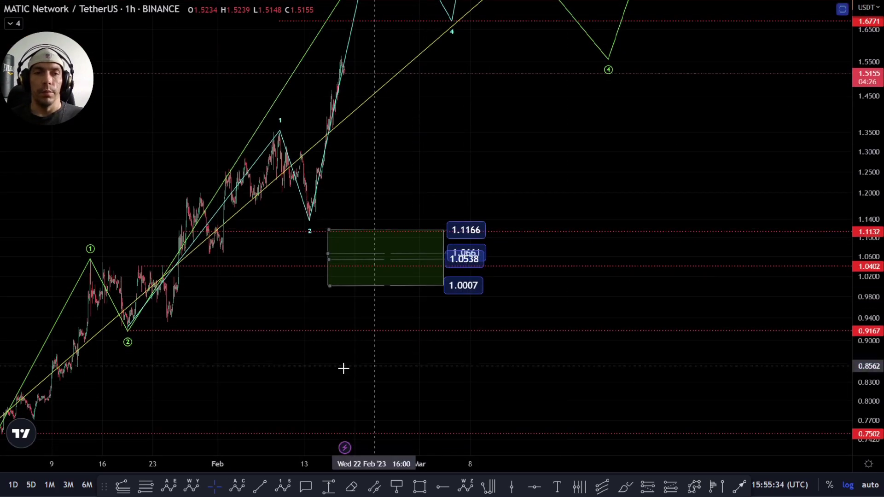
left_click_drag(350, 369, 429, 371)
left_click_drag(362, 311, 355, 419)
left_click_drag(505, 281, 477, 370)
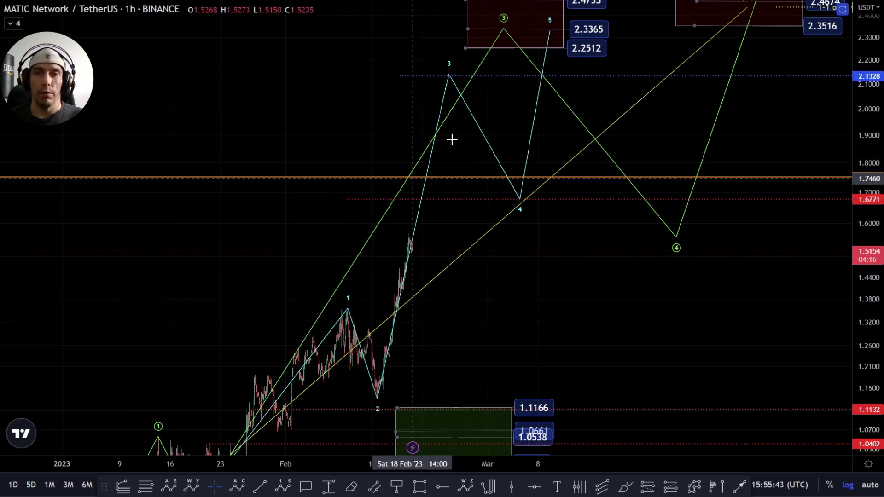
left_click_drag(470, 302, 467, 407)
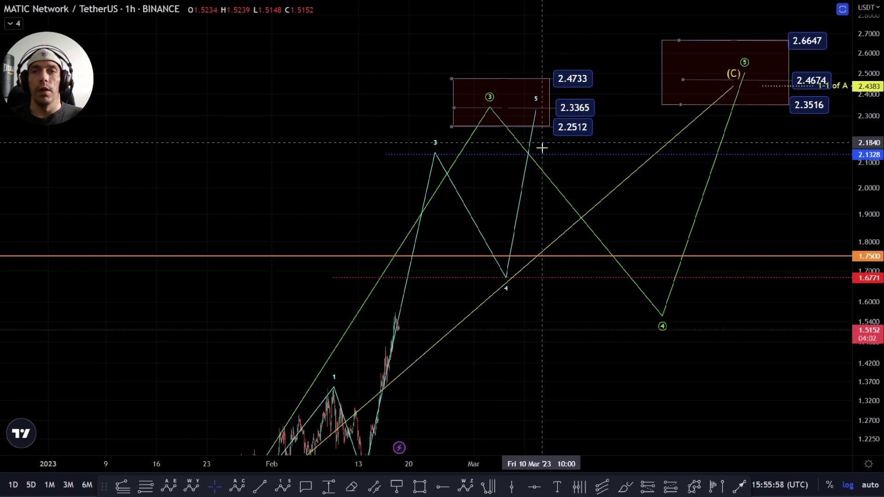
left_click_drag(565, 400, 550, 76)
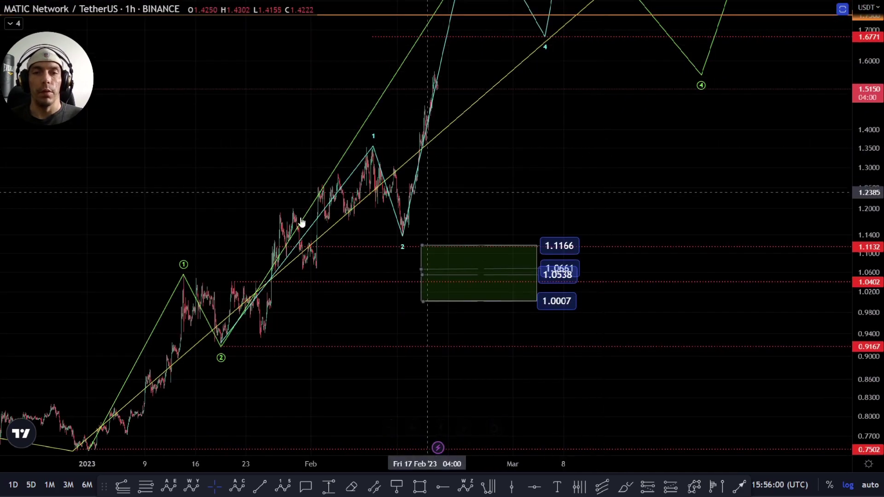
Step: Examine the completed waves 1 and 2 against the green support zone, the 1.1132 level and the projected wave 3 rise
left_click_drag(493, 175, 494, 210)
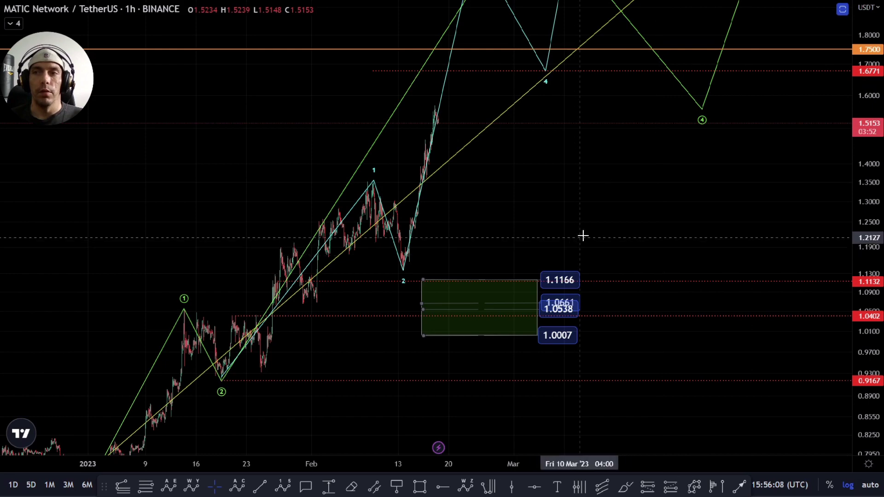
left_click_drag(543, 213, 546, 105)
left_click_drag(290, 355, 338, 431)
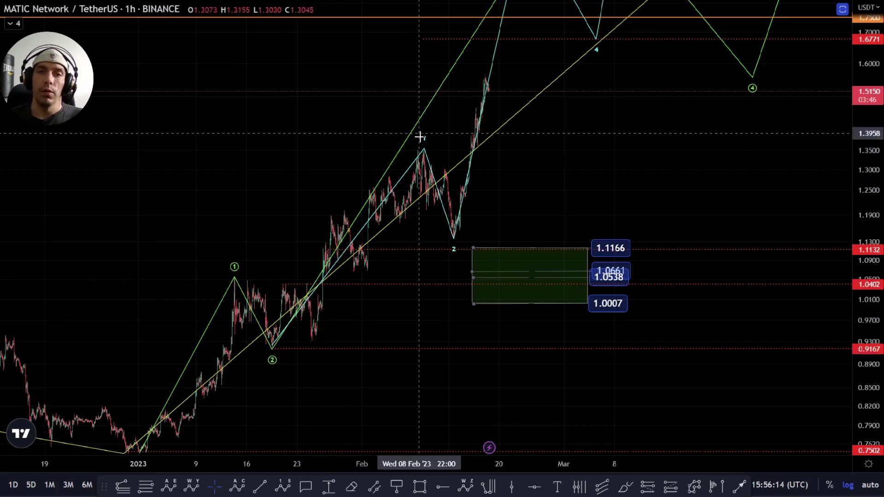
left_click_drag(589, 185, 556, 280)
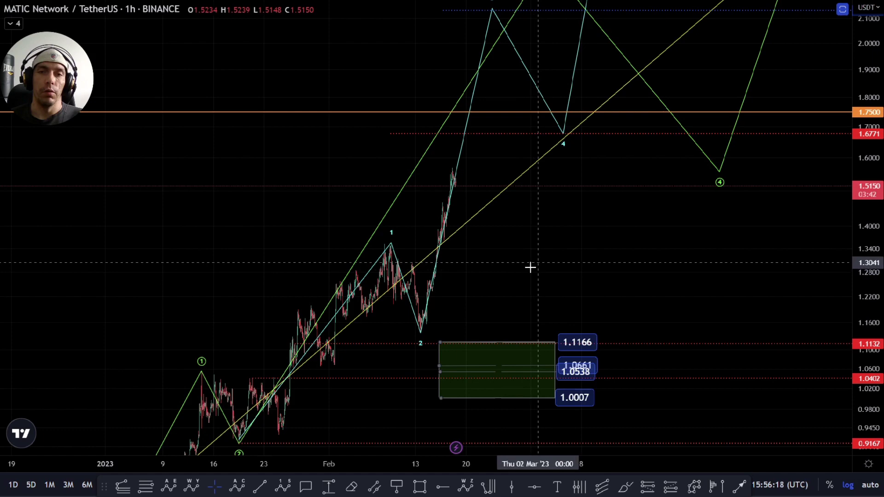
left_click_drag(441, 304, 407, 336)
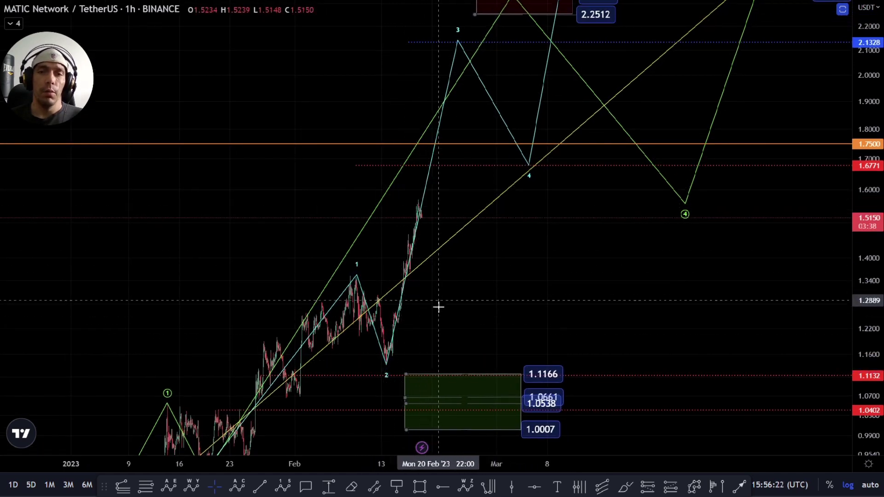
left_click_drag(534, 252, 499, 162)
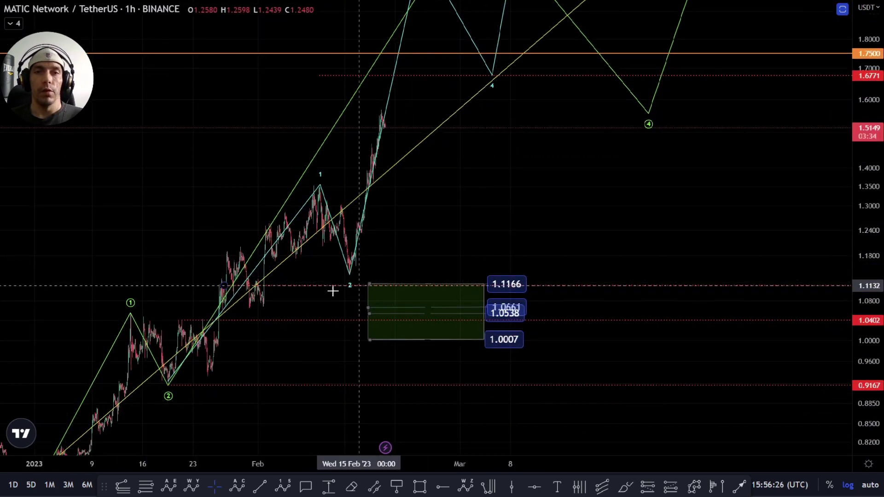
scroll(446, 313, "up", 5)
left_click_drag(471, 175, 491, 237)
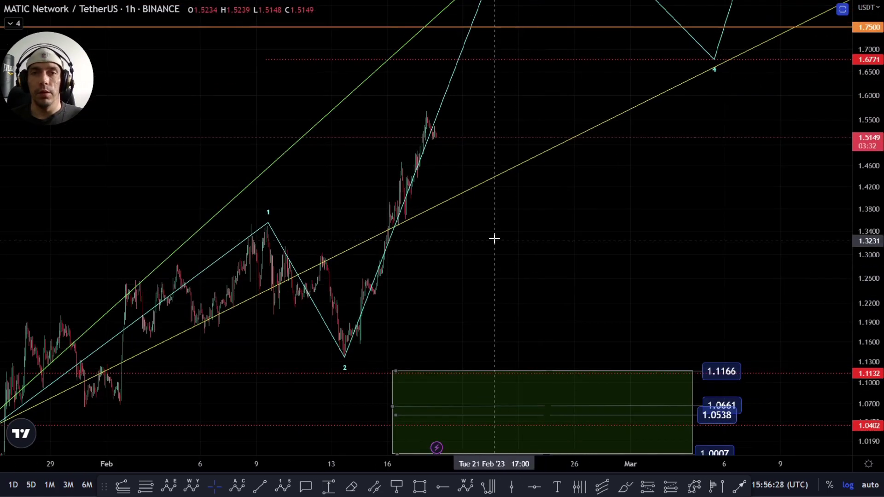
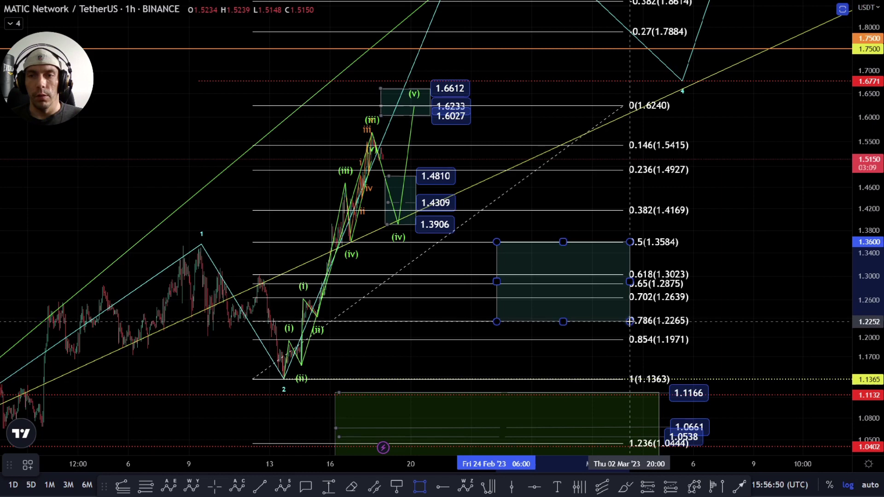
Step: Finish the pullback rectangle between about 1.3600 and 1.2252, and delete the Fibonacci retracement
left_click(646, 243)
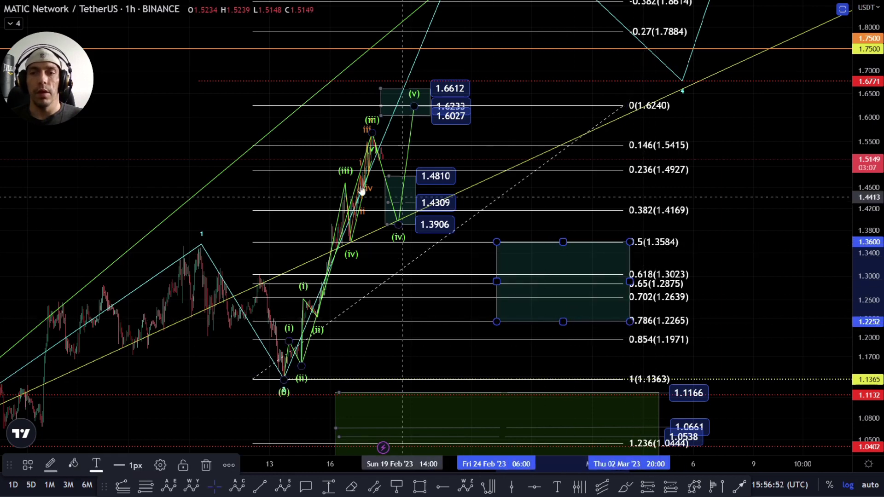
left_click(593, 212)
key("Delete")
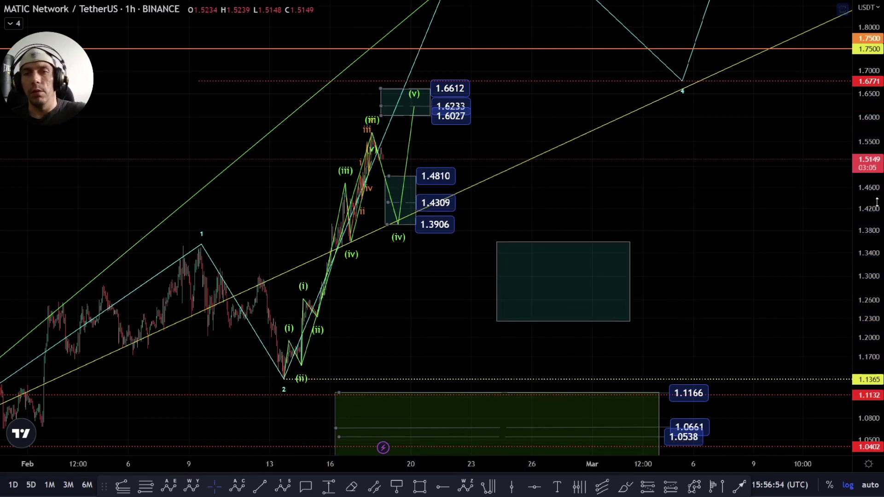
Step: Draw a yellow path from about 1.13 up to the wave (v) target near 1.62 and down into the teal rectangle near 1.26
left_click_drag(695, 179, 652, 217)
left_click_drag(865, 212, 866, 249)
scroll(686, 255, "down", 3)
left_click_drag(690, 261, 571, 298)
left_click_drag(866, 156, 865, 253)
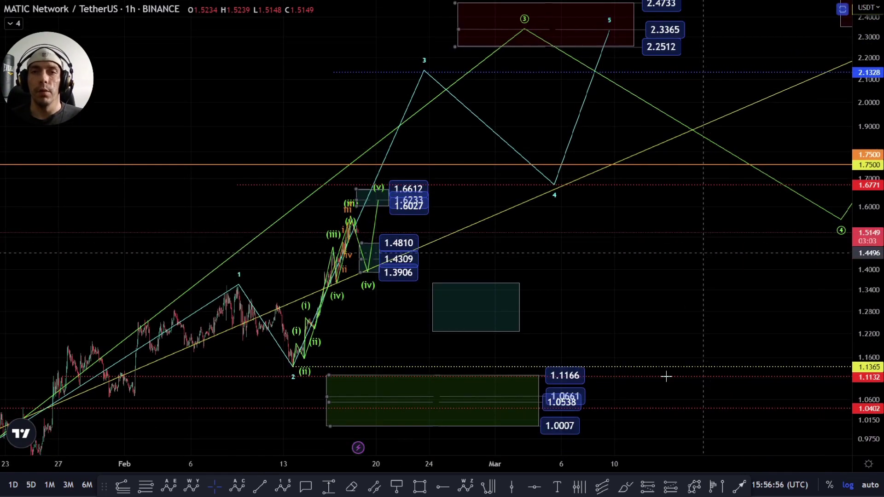
left_click(692, 486)
left_click(323, 369)
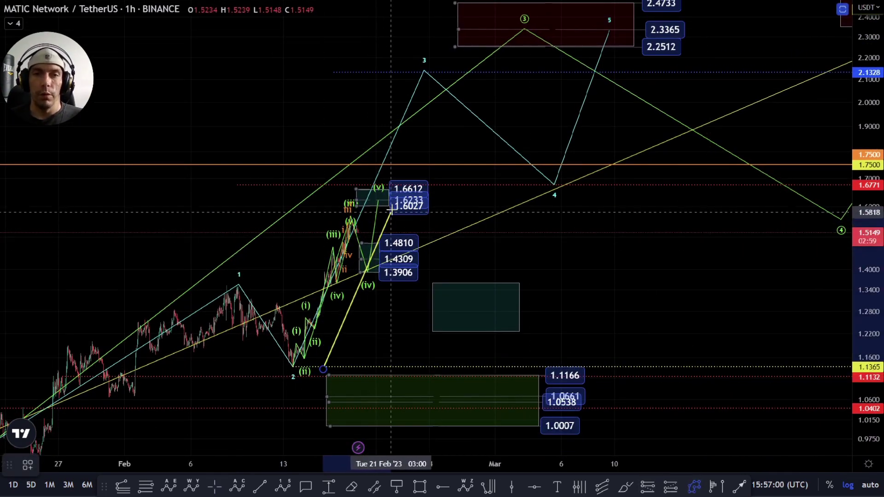
left_click(464, 317)
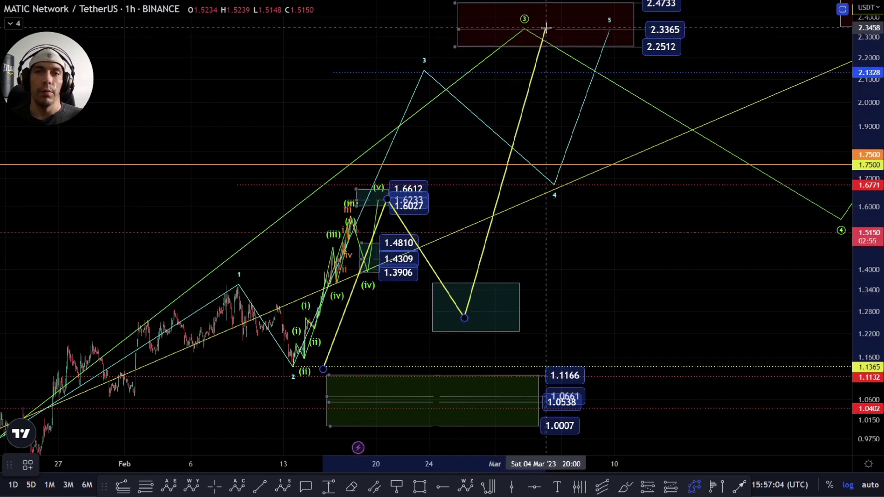
key("Escape")
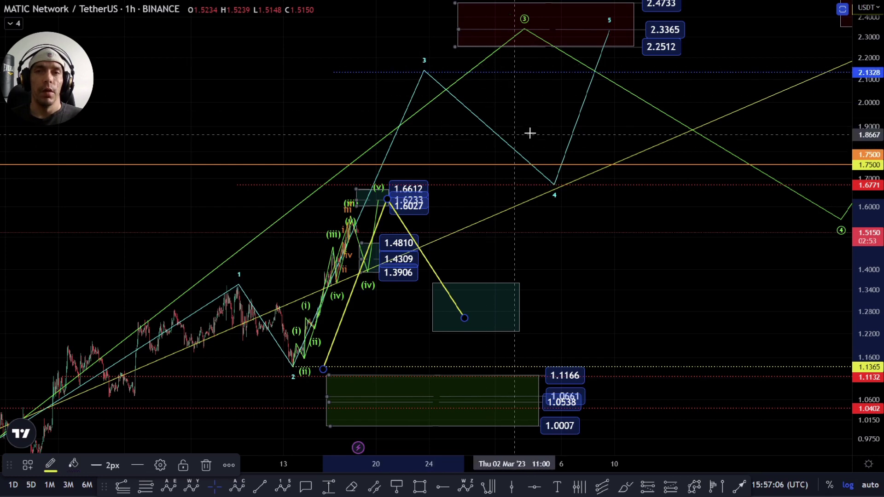
Step: Examine the bigger bullish count from the pullback rectangle and green support zone up to the red target zones for waves 3, 5 and (C)
left_click_drag(427, 121, 429, 168)
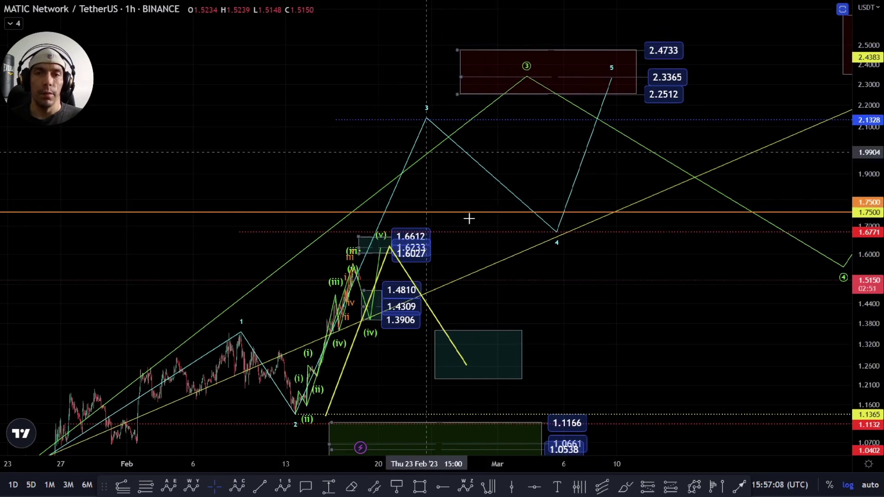
left_click_drag(461, 294, 489, 185)
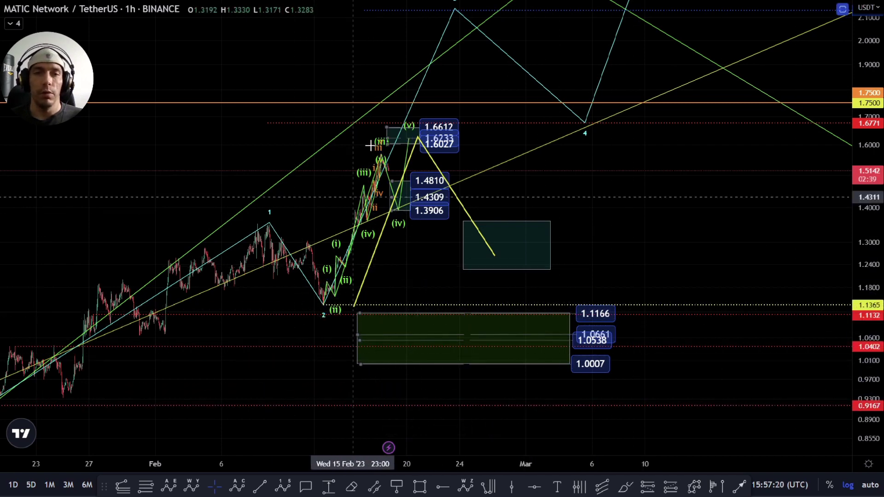
scroll(463, 253, "down", 4)
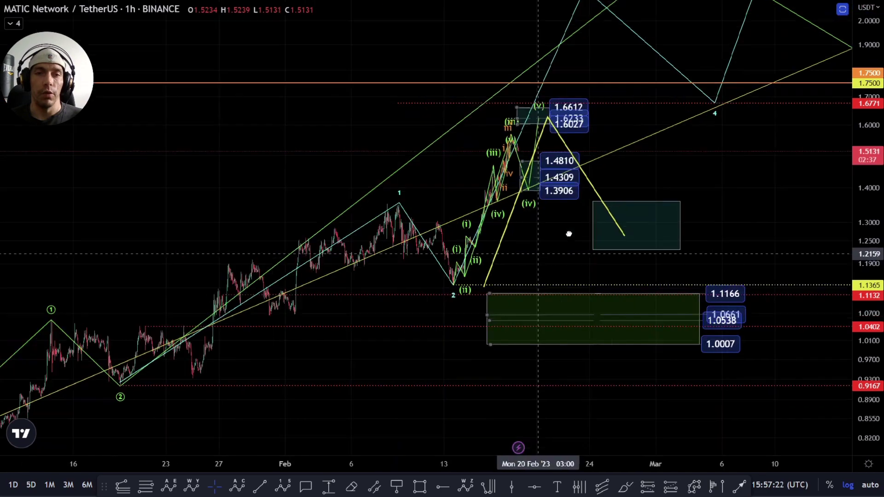
left_click_drag(466, 298, 446, 333)
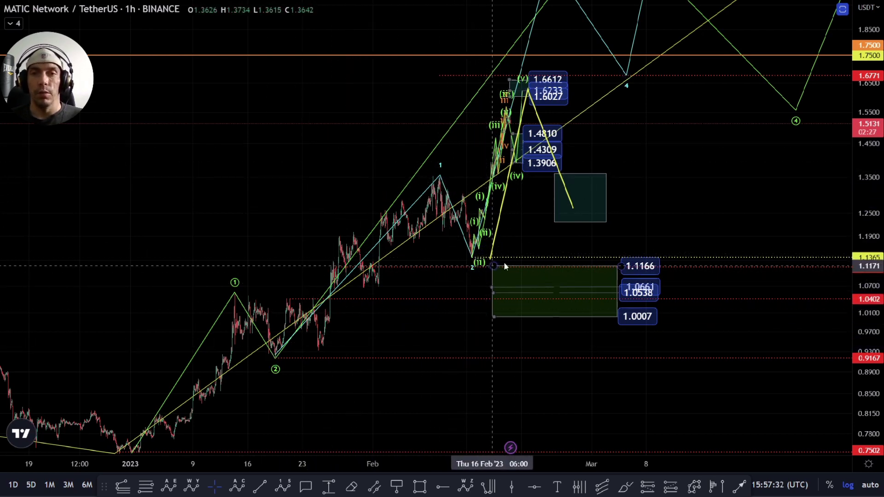
left_click_drag(511, 244, 482, 322)
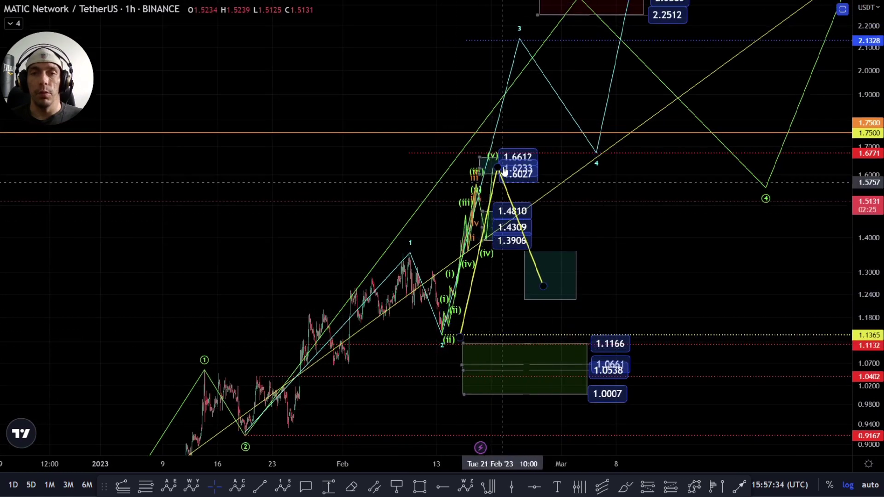
left_click_drag(646, 243, 590, 301)
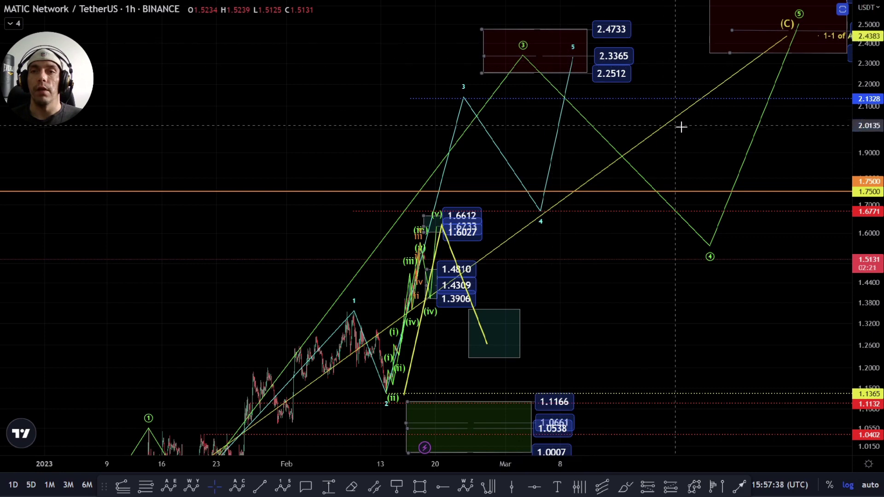
left_click_drag(689, 135, 598, 168)
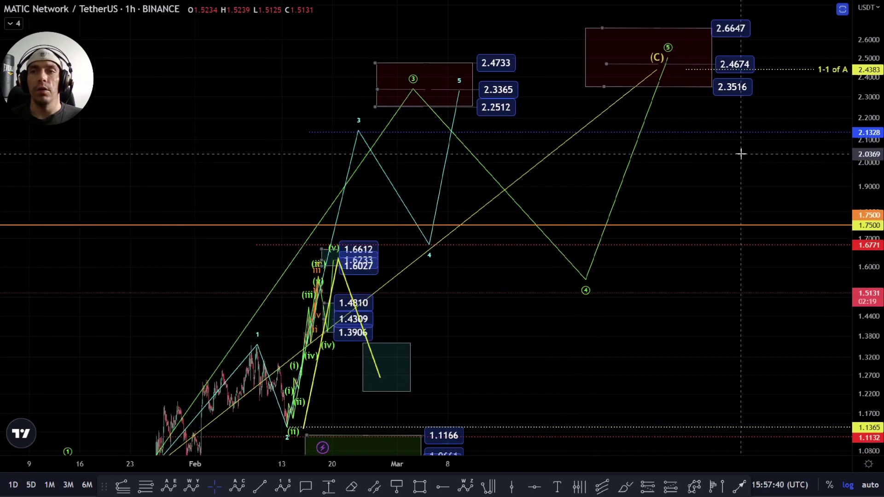
left_click_drag(740, 154, 665, 142)
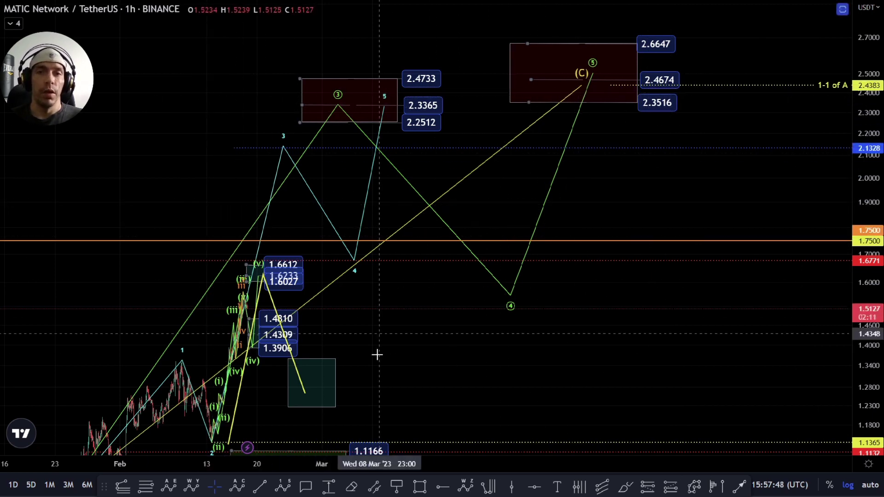
Step: Delete the yellow projection path that runs from the green support zone over wave (v) into the teal pullback rectangle
left_click_drag(377, 354, 621, 72)
right_click(421, 236)
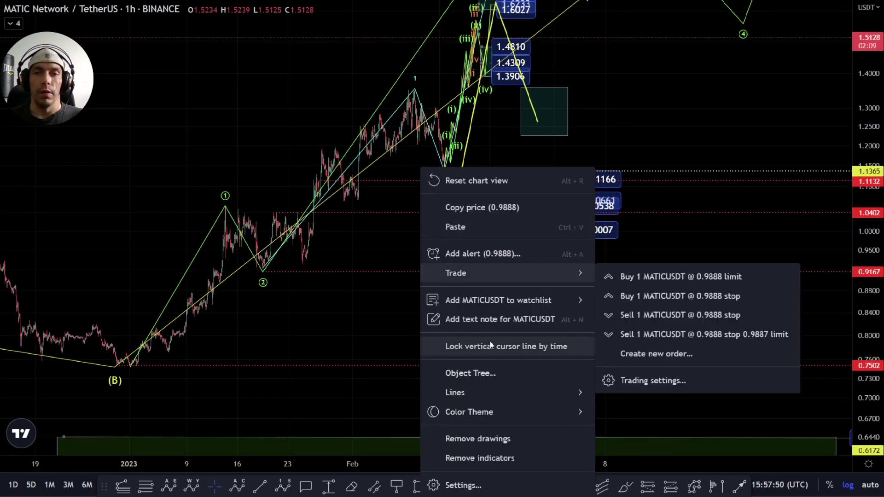
left_click(469, 373)
left_click(533, 109)
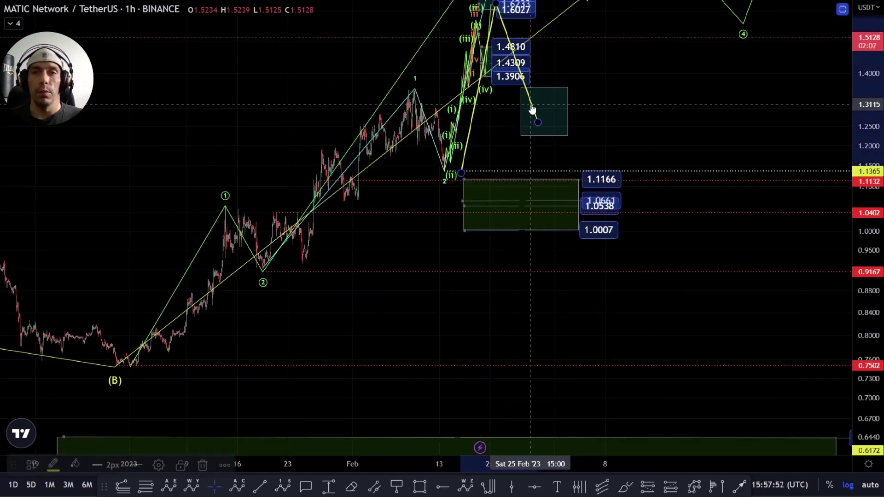
left_click(586, 104)
left_click_drag(586, 104, 653, 303)
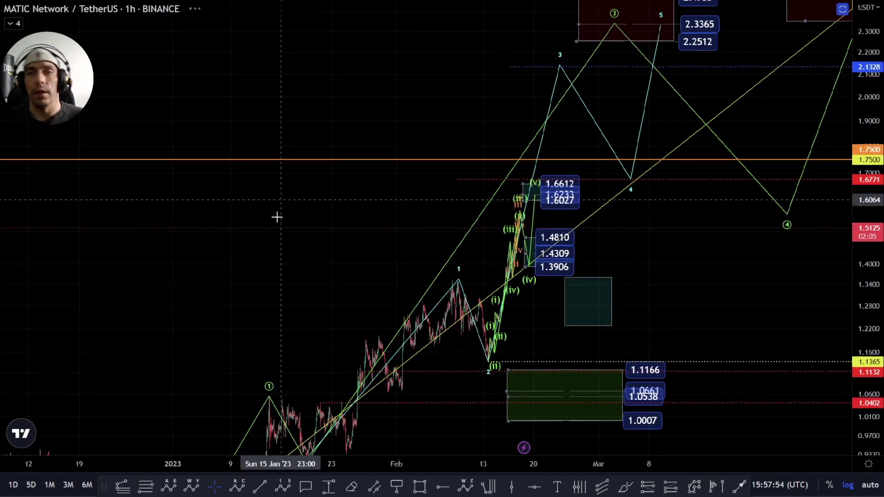
Step: Switch the chart interval to 4 hours
left_click_drag(276, 217, 374, 180)
type("4H")
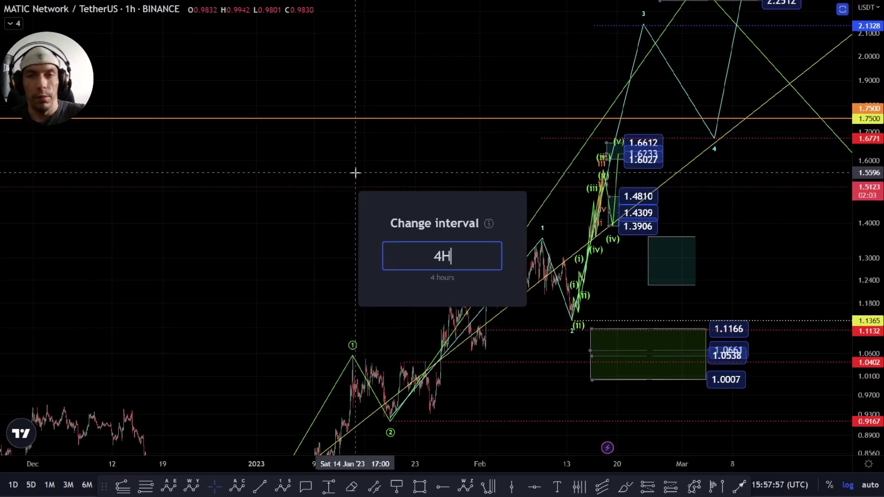
key("Return")
scroll(485, 297, "down", 5)
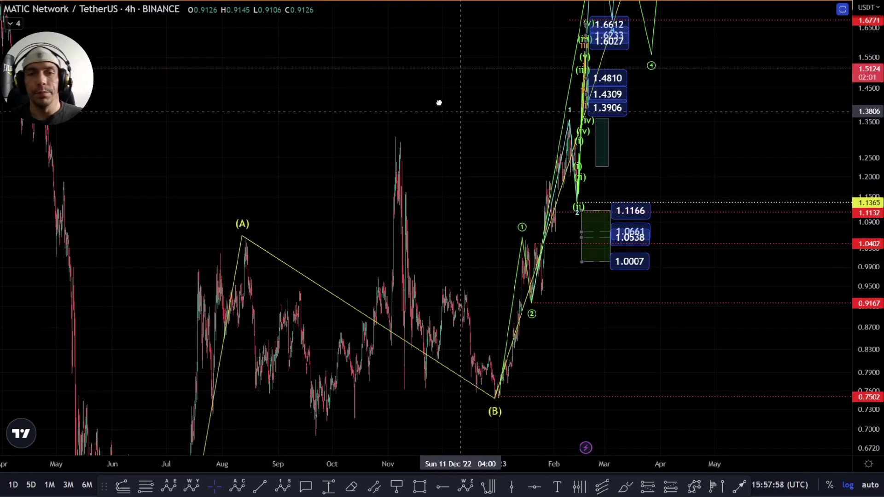
Step: Hide the EXTENSION 5TH WAVE and BIGGER BULLISH BREAK OUT drawing groups in the object tree
right_click(617, 283)
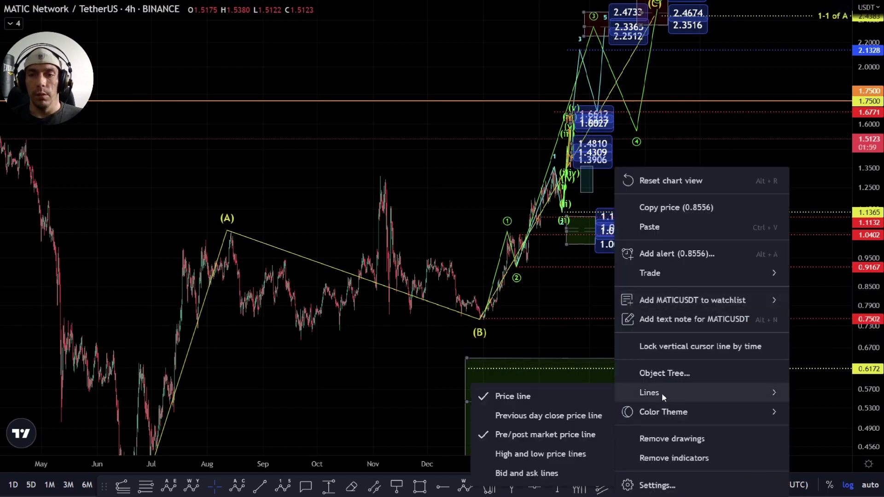
left_click(671, 371)
scroll(518, 286, "down", 2)
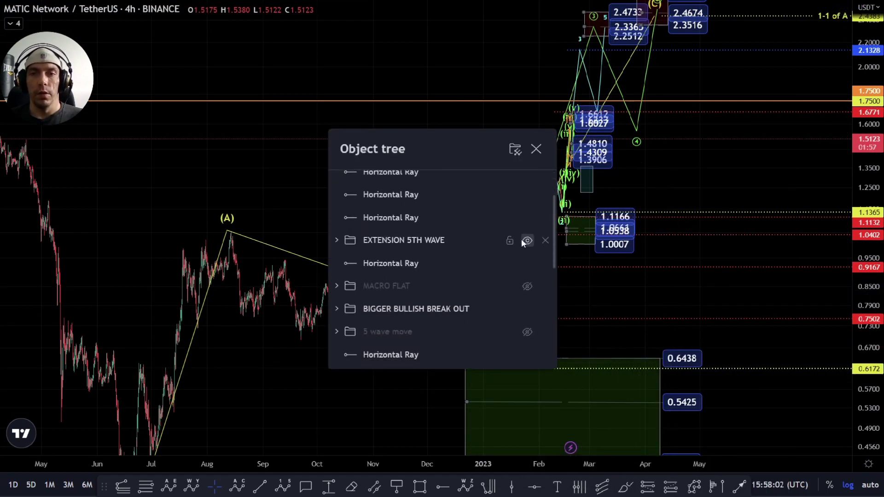
left_click(527, 240)
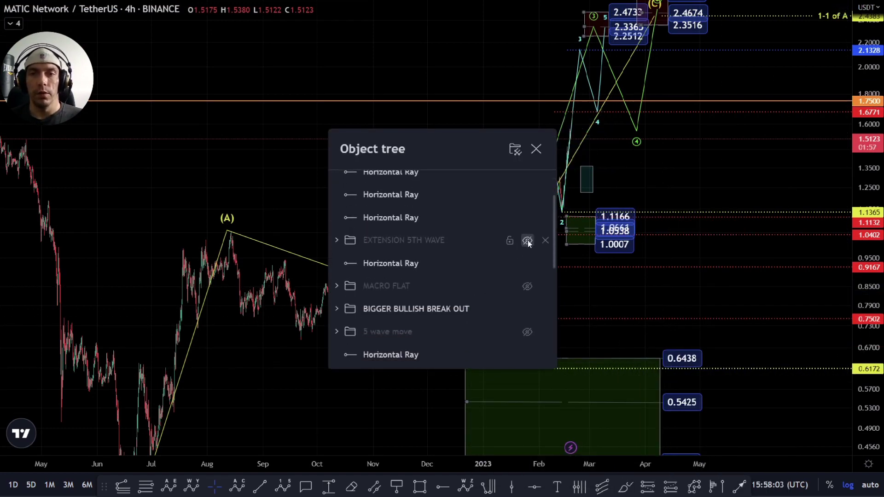
left_click(527, 309)
left_click(709, 293)
Step: Draw a trend-based Fibonacci extension from the June 2022 low at 0.3160 to the wave (A) high and back to wave (B) near 0.7479
left_click_drag(592, 342, 527, 271)
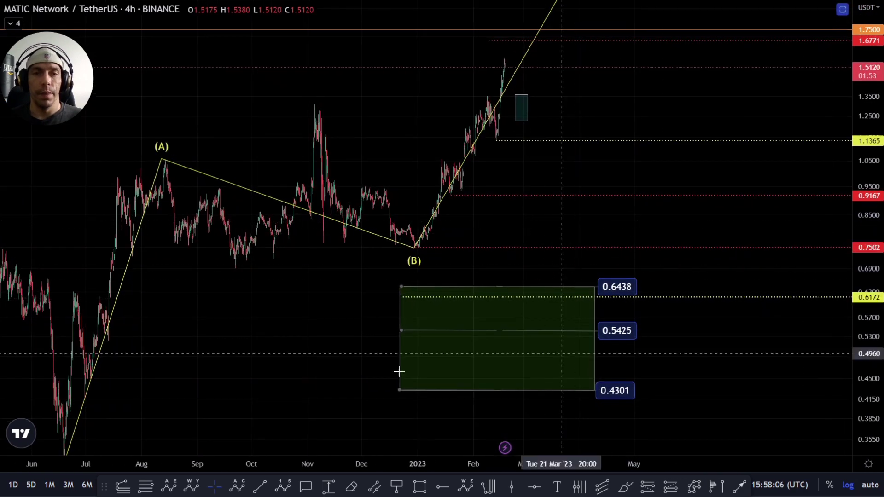
left_click_drag(298, 388, 299, 330)
left_click(121, 486)
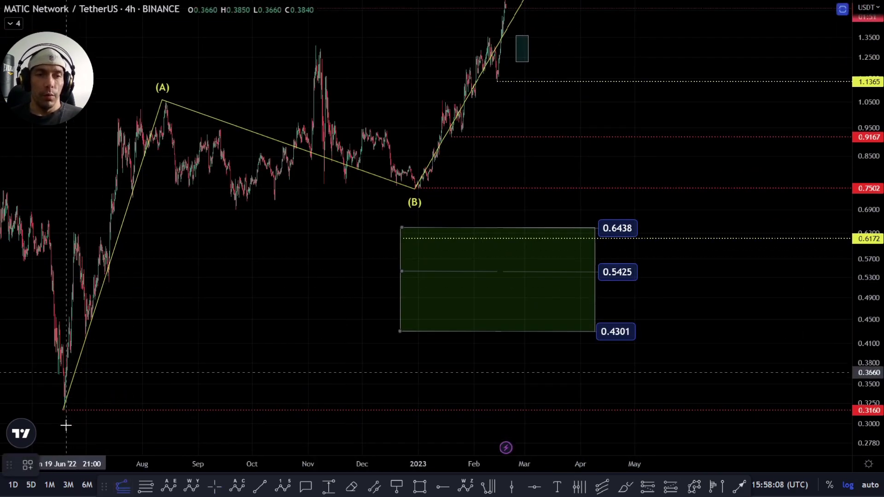
left_click(64, 411)
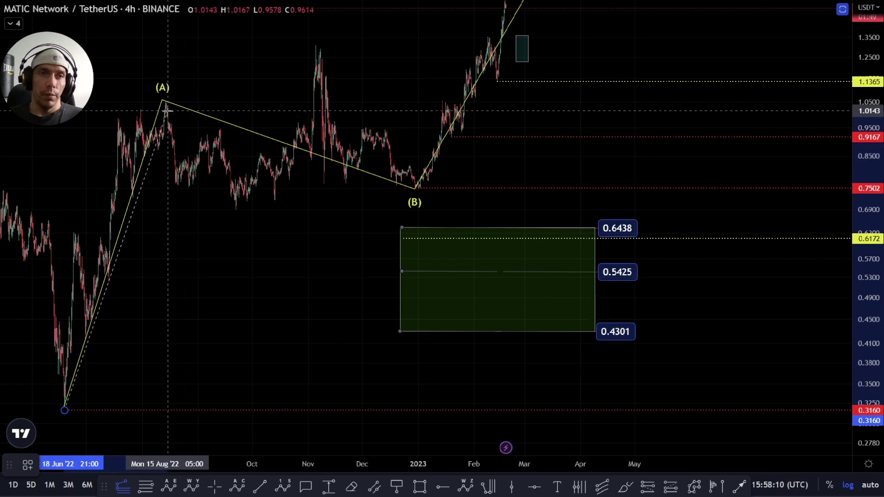
left_click(166, 99)
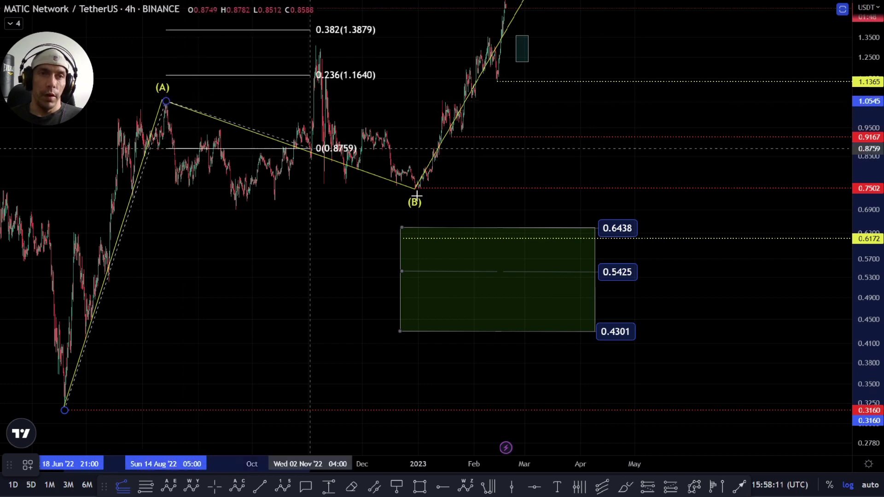
left_click(414, 219)
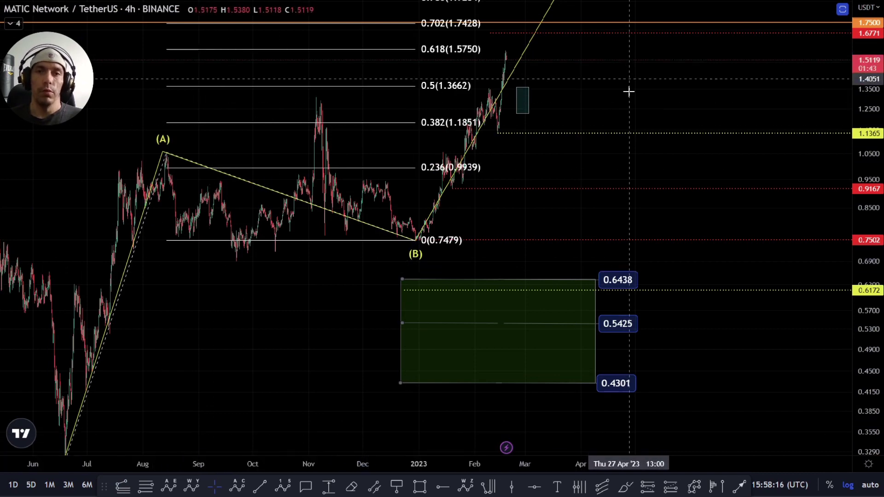
Step: Draw a trial Fibonacci retracement from the wave (B) low at 0.7488 up to 1.5758 at the 0.618 extension, and delete it
left_click_drag(629, 91, 602, 259)
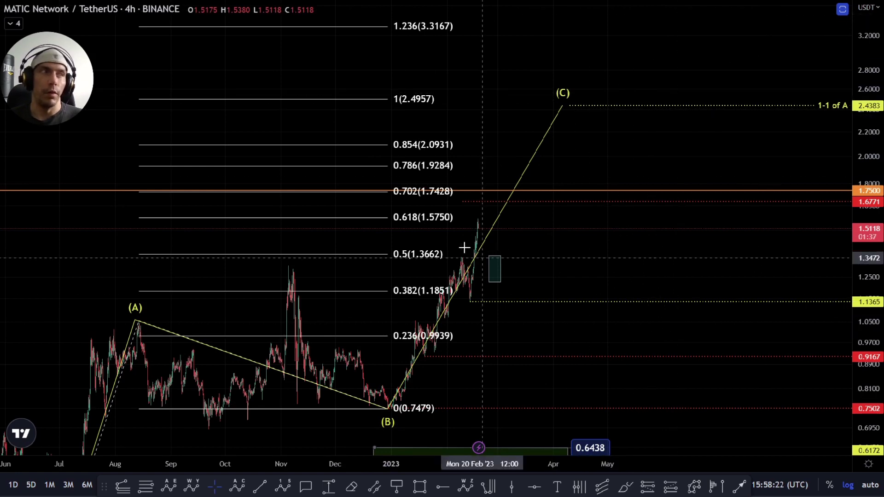
left_click_drag(549, 278, 583, 209)
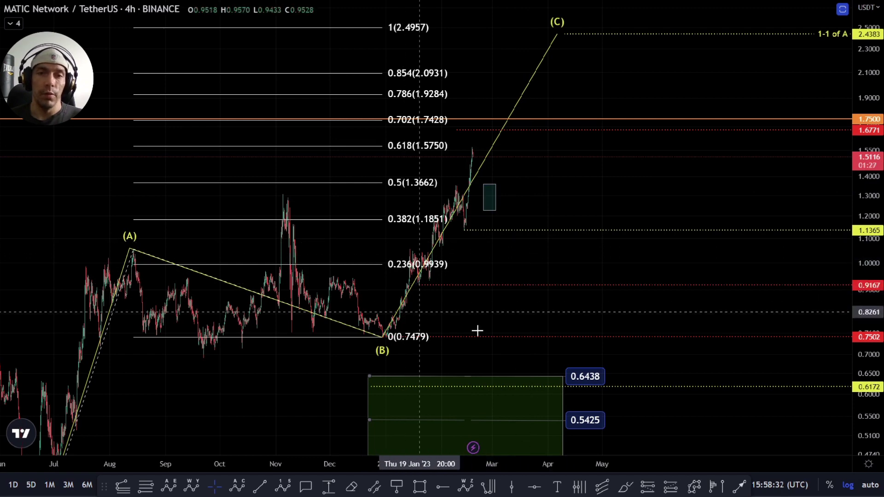
left_click(146, 484)
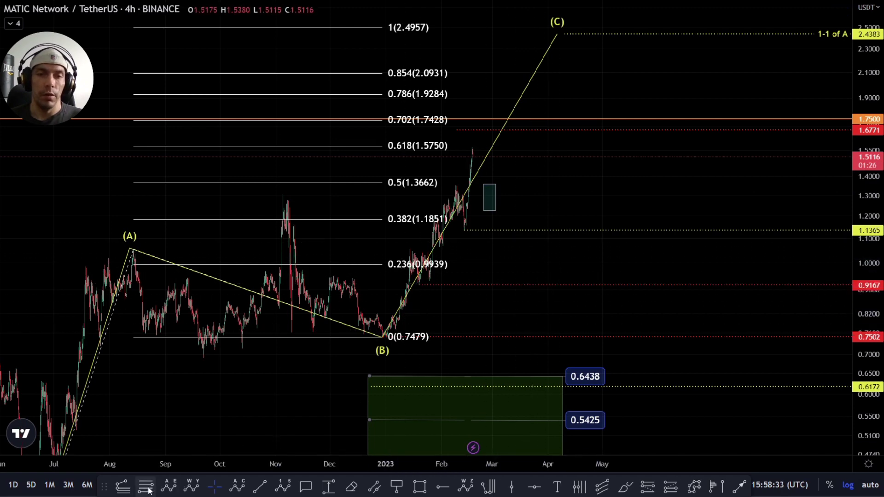
left_click(345, 337)
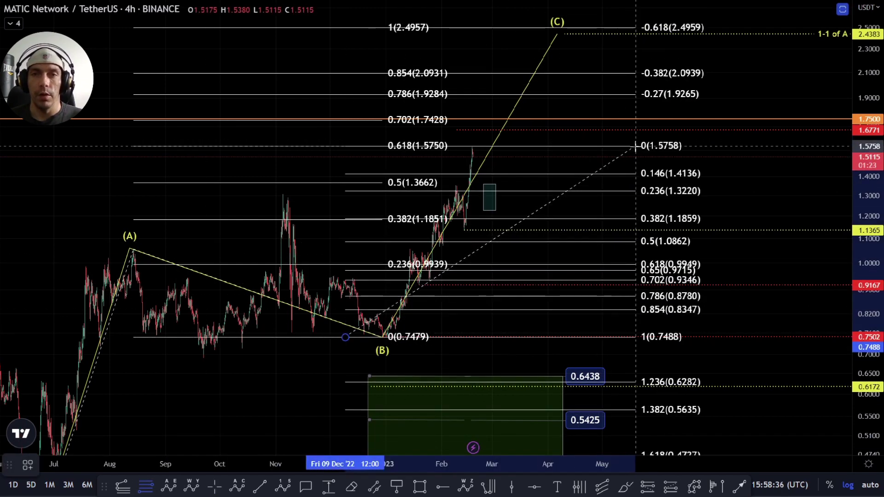
left_click(640, 146)
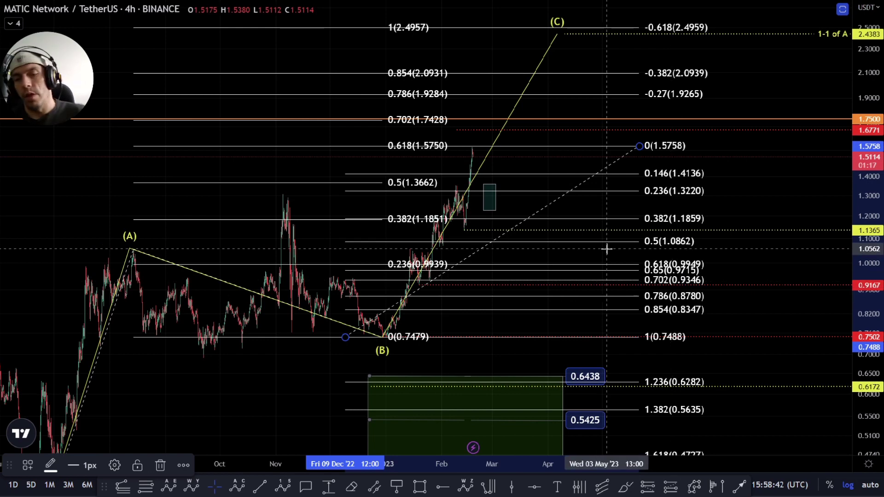
key("Delete")
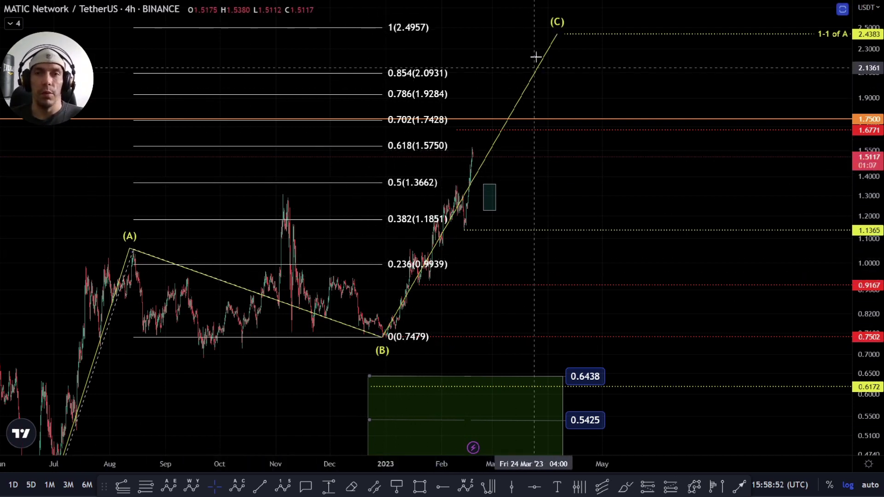
Step: Move the wave (C) endpoint down to the 0.618 extension level at about 1.5758, beside the recent price high in mid-February 2023
left_click_drag(556, 35, 487, 146)
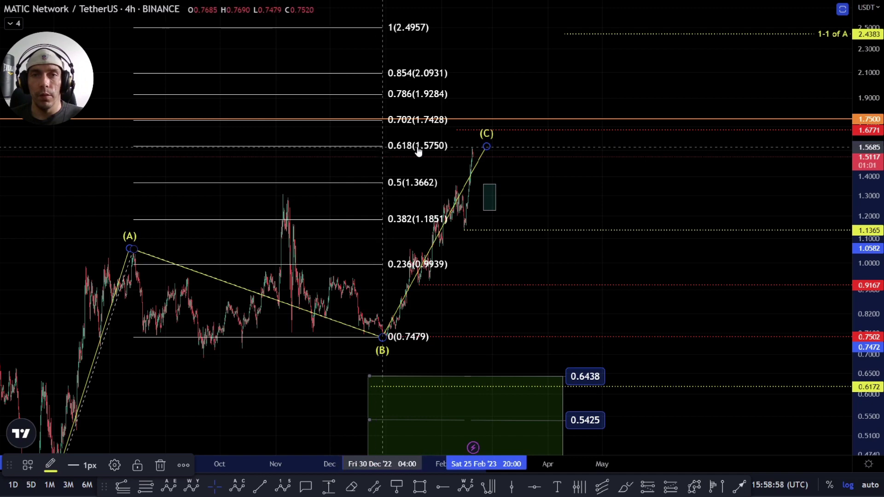
mouse_move(486, 147)
left_mouse_down()
mouse_move(479, 139)
mouse_move(469, 148)
left_mouse_up()
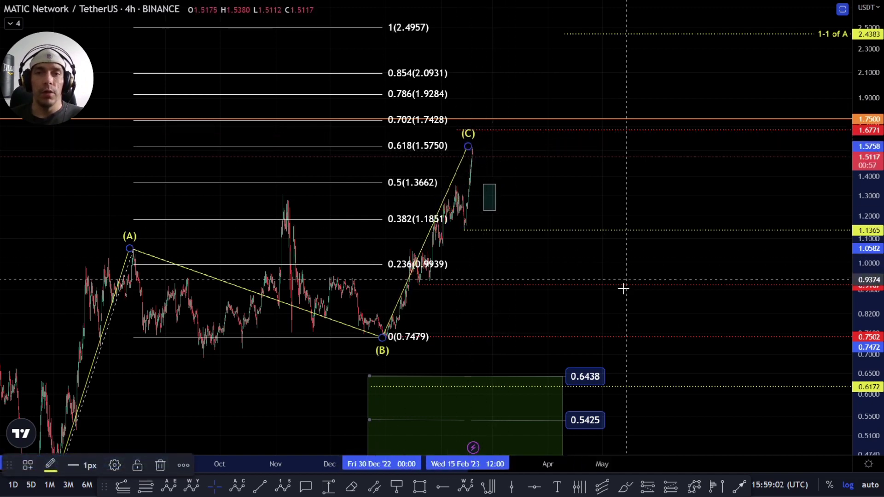
mouse_move(595, 256)
left_mouse_down()
mouse_move(669, 69)
mouse_move(595, 251)
left_mouse_up()
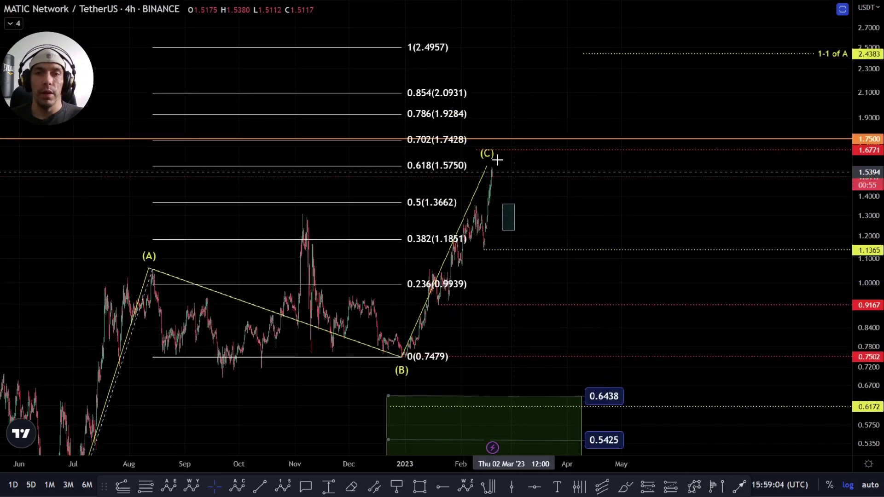
Step: Switch the chart interval to 1 day and compress the price scale to show the full (A)-(B)-(C) structure with the 2021 highs
left_click_drag(89, 235, 353, 223)
type("1D")
key("Return")
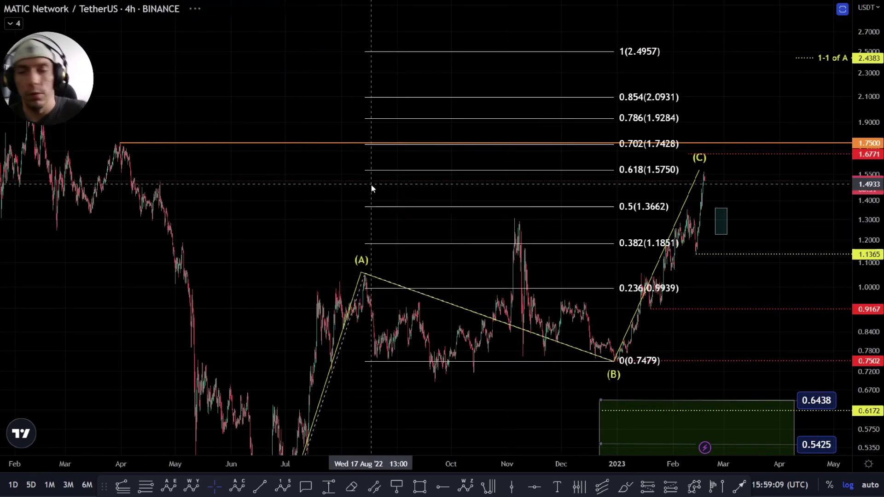
scroll(594, 268, "up", 10)
left_click_drag(574, 262, 378, 148)
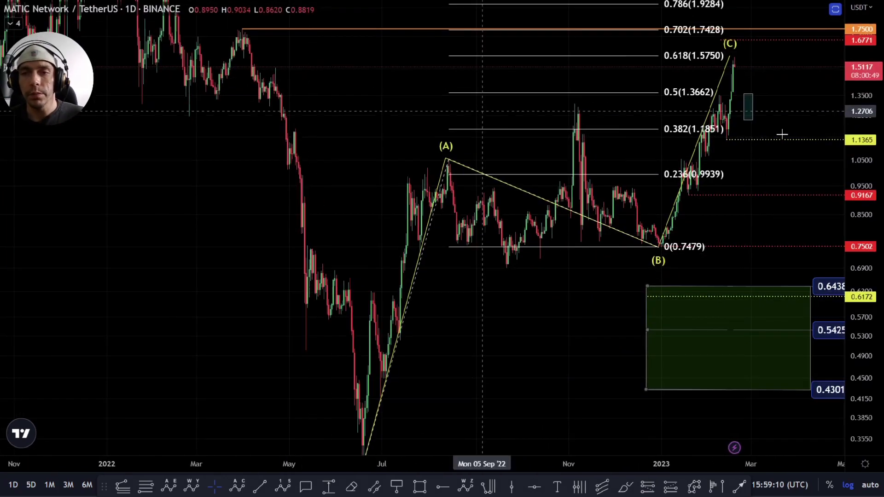
left_click_drag(860, 138, 860, 237)
scroll(808, 208, "down", 2)
left_click_drag(809, 150, 734, 227)
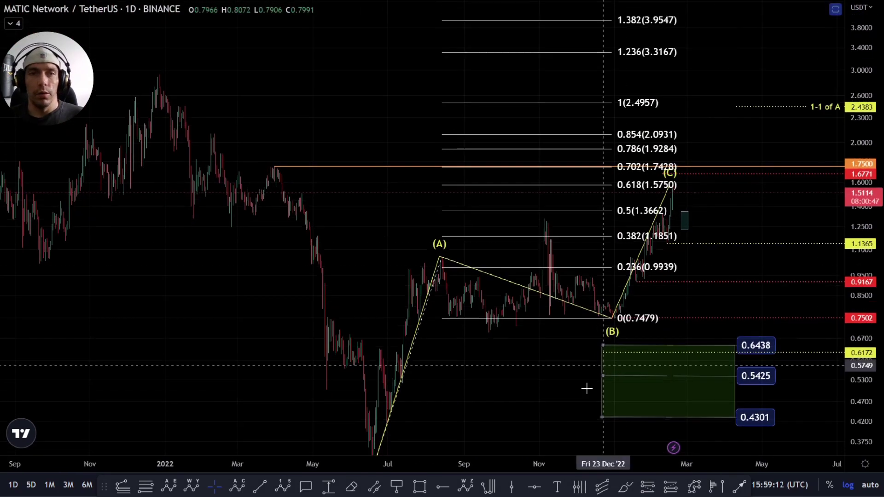
Step: Draw a Fibonacci retracement from the late December 2021 high at 2.9230 down to the June 2022 low at 0.3160
left_click_drag(586, 388, 533, 378)
scroll(456, 347, "down", 2)
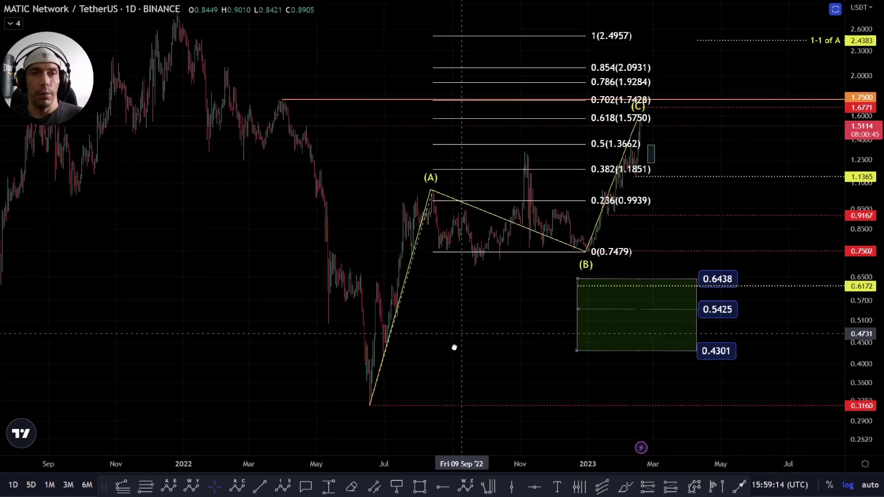
left_click(150, 489)
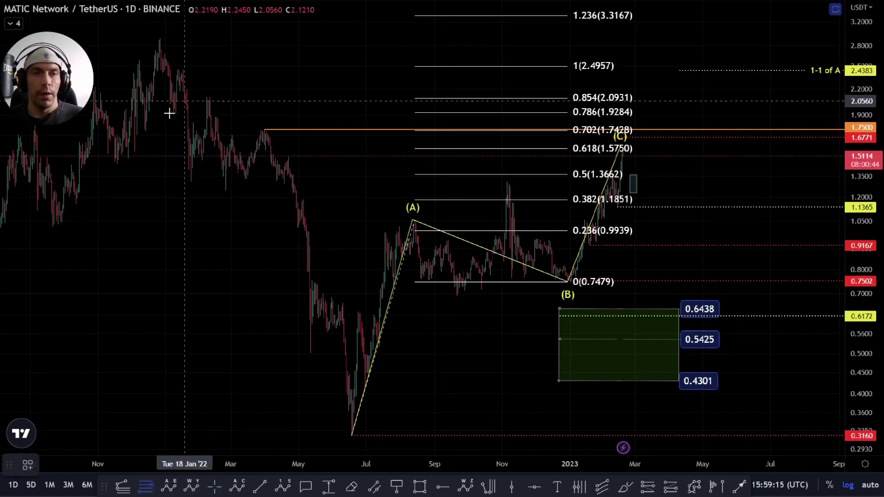
left_click(161, 31)
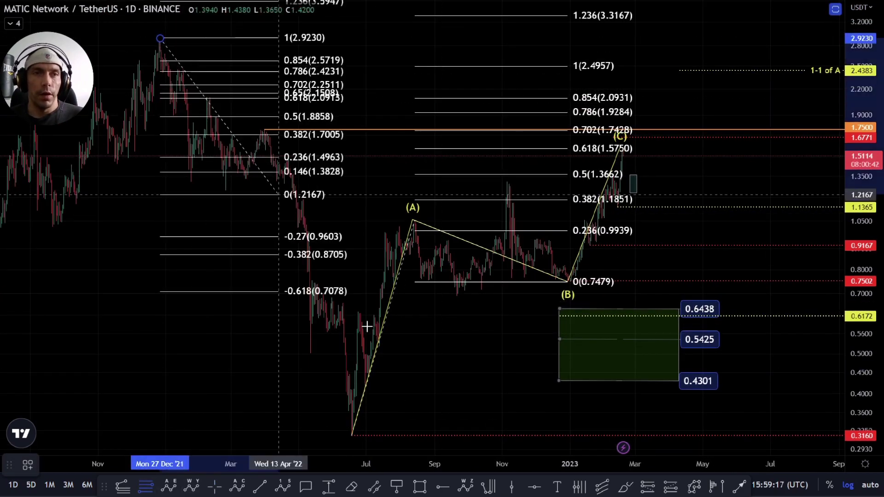
left_click(352, 435)
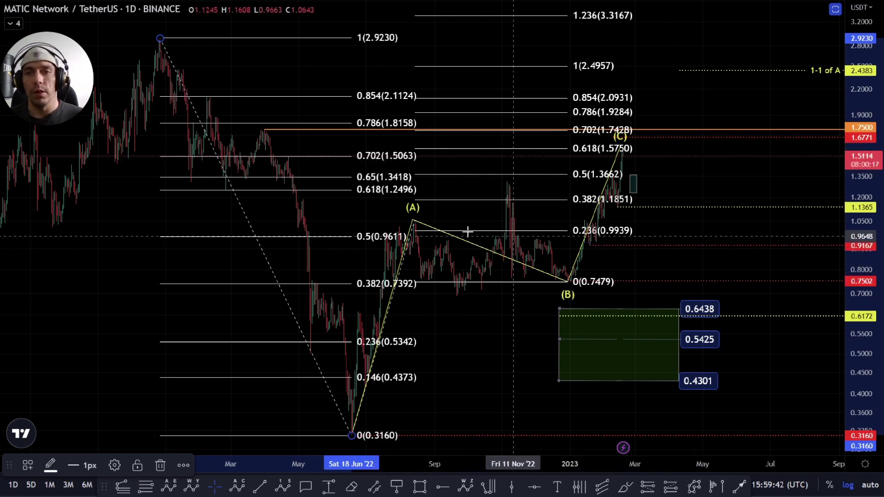
Step: Delete the Fibonacci extension projected from wave (B) and the retracement of the 2021–2022 decline
left_click(481, 175)
key("Delete")
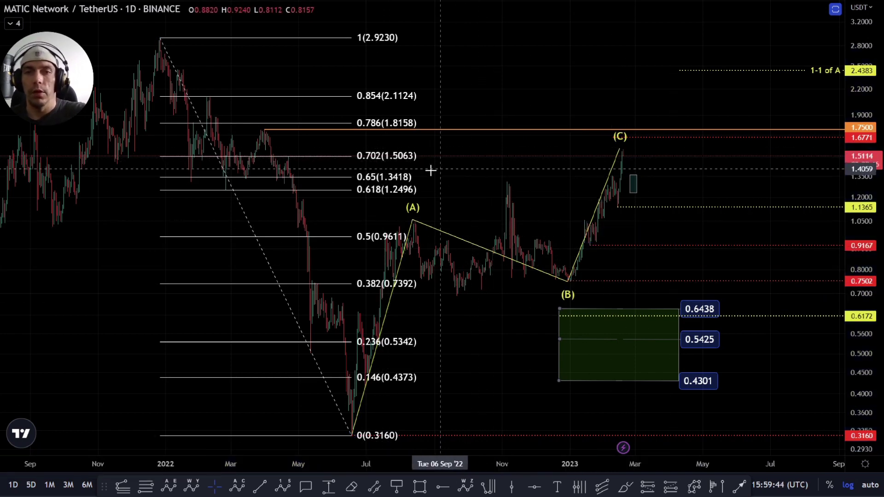
key("Delete")
Step: Draw a trial Fibonacci retracement from the 5 November 2022 high at 1.3071 to the wave (B) low at 0.7472, and delete it
left_click_drag(704, 258, 491, 275)
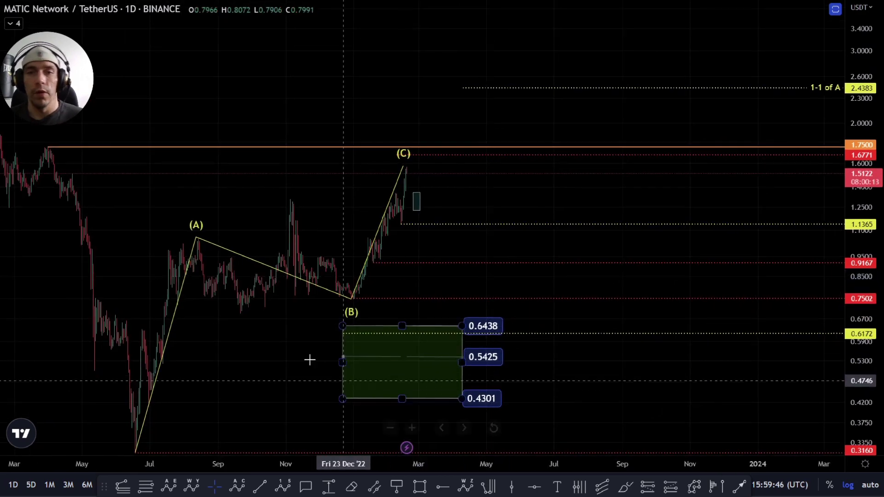
scroll(269, 359, "up", 4)
scroll(317, 355, "up", 2)
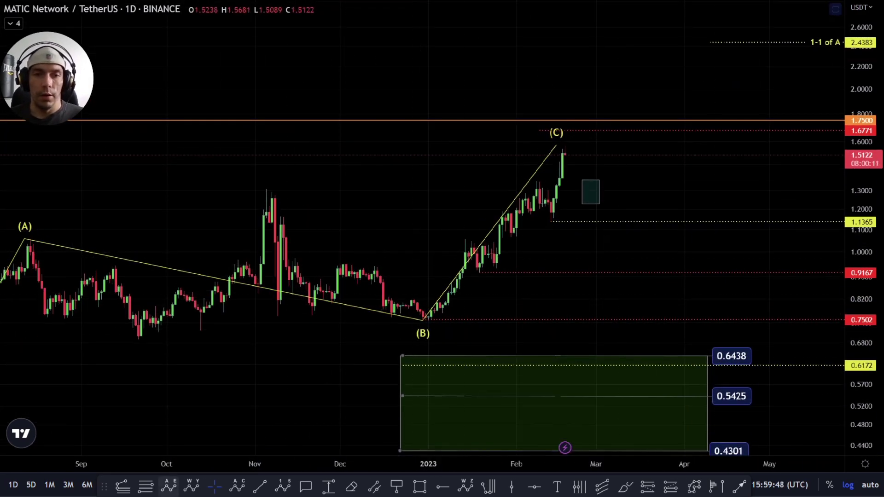
left_click(145, 486)
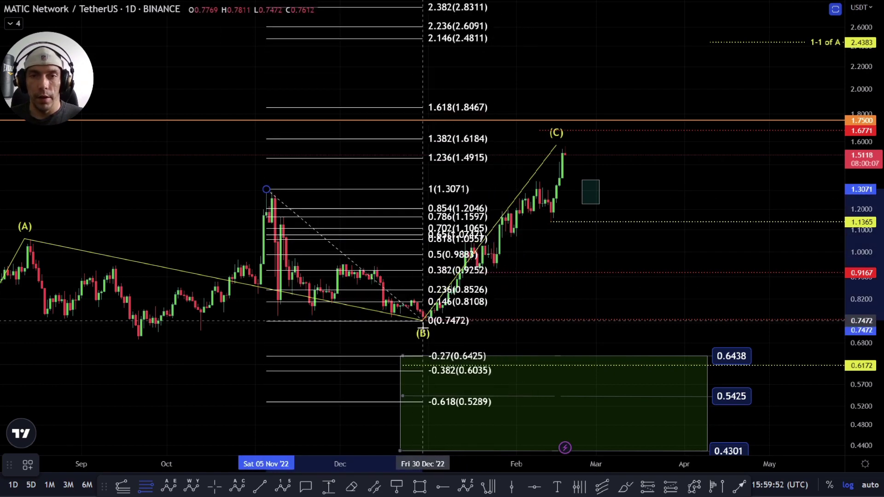
left_click(424, 321)
left_click_drag(425, 324, 424, 326)
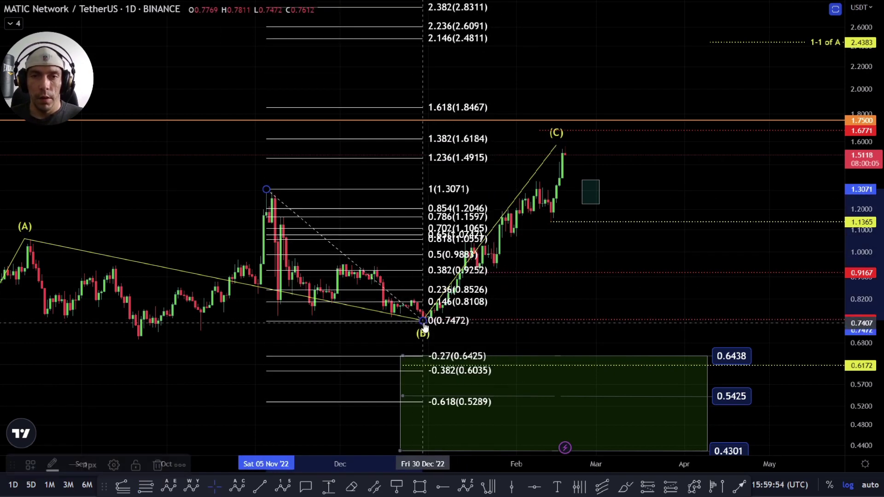
left_click_drag(527, 115, 517, 149)
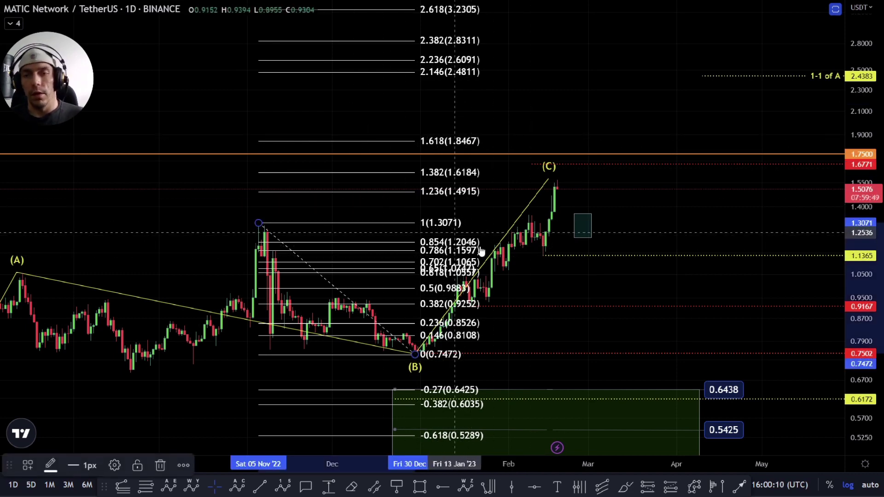
key("Delete")
Step: Draw a trend-based Fibonacci extension from the wave (B) low at 0.7472 to the 14 January high at 1.0551 and back to 0.9167
scroll(450, 256, "up", 5)
left_click_drag(861, 294, 861, 106)
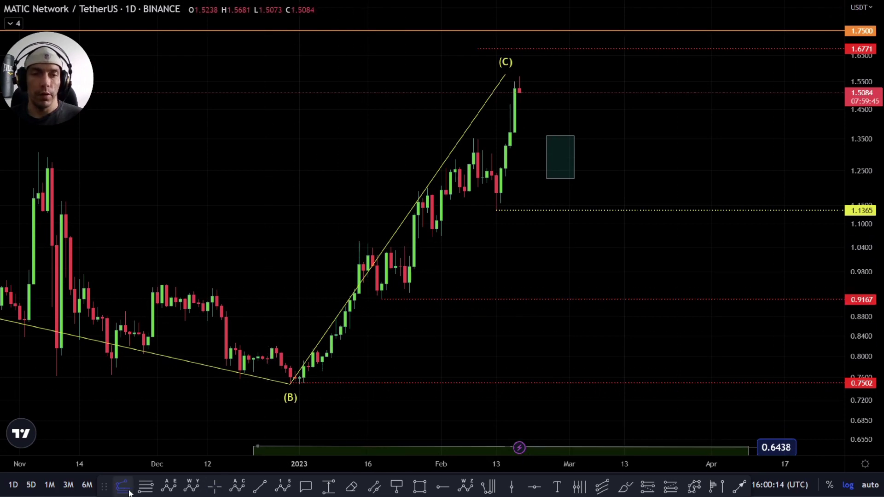
left_click(291, 402)
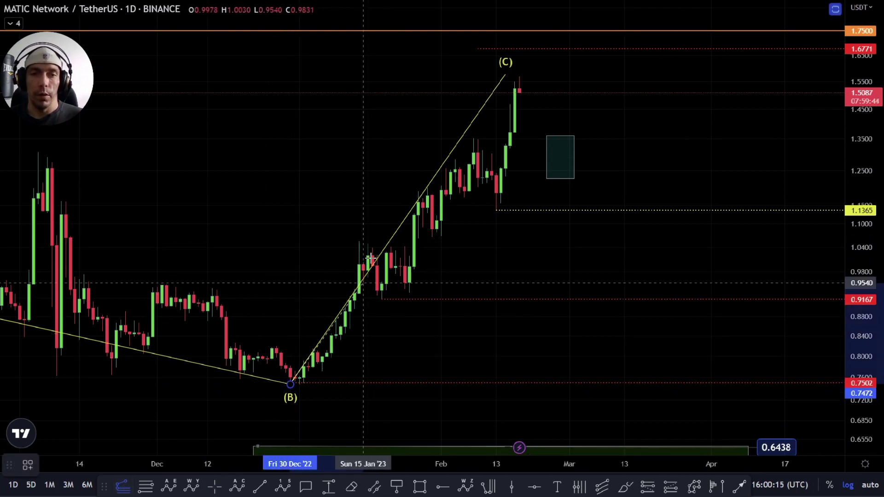
left_click(359, 238)
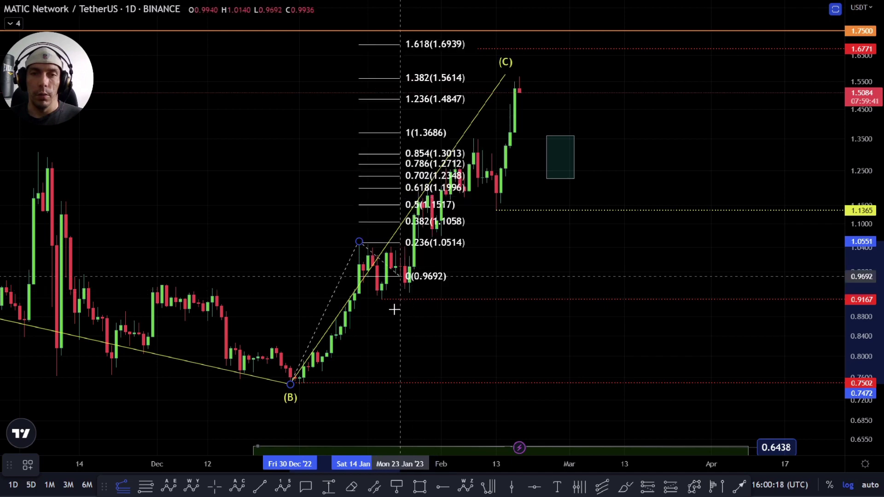
left_click(382, 304)
left_click_drag(612, 130, 599, 195)
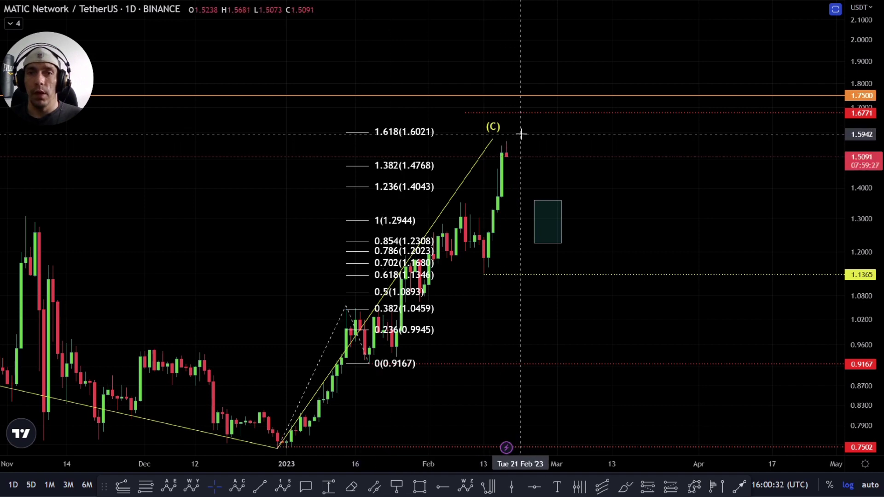
Step: Show the hidden EXTENSION 5TH WAVE drawing group from the object tree
scroll(525, 132, "down", 5)
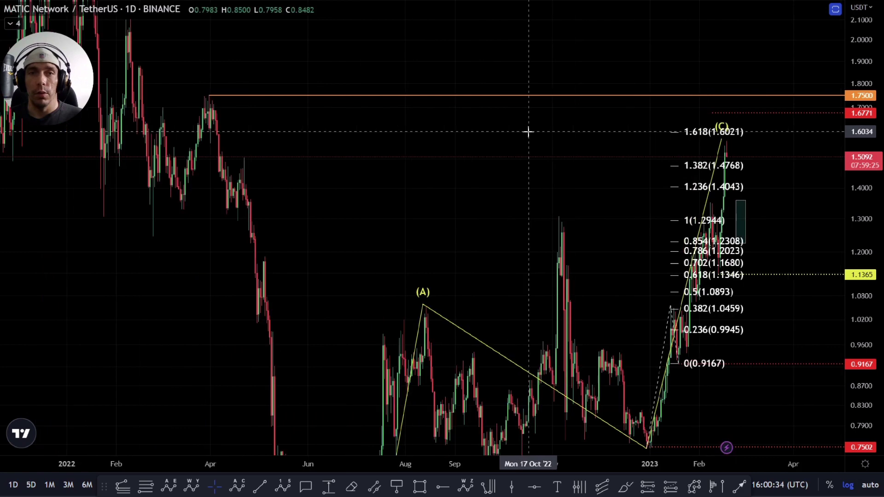
scroll(530, 133, "up", 5)
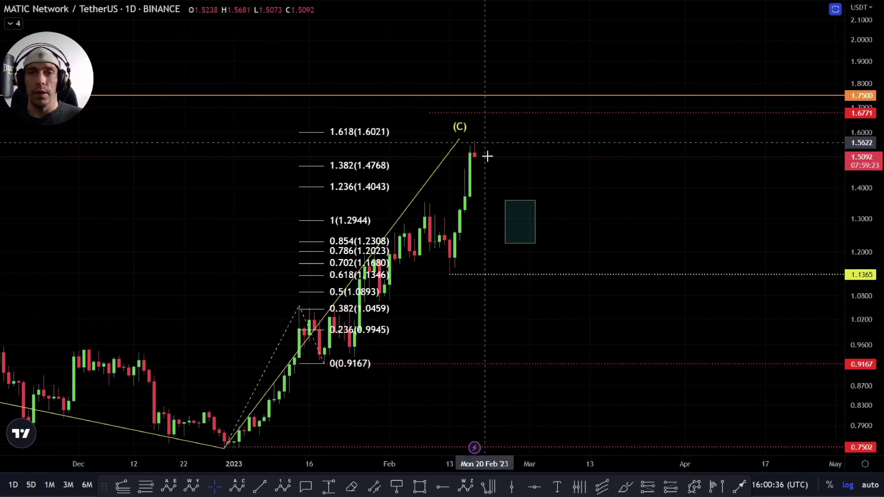
right_click(502, 189)
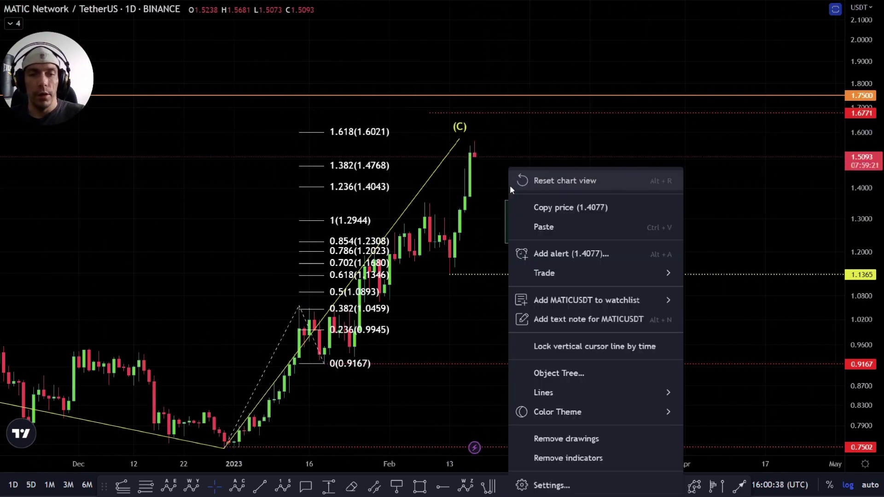
left_click(573, 371)
scroll(451, 251, "down", 2)
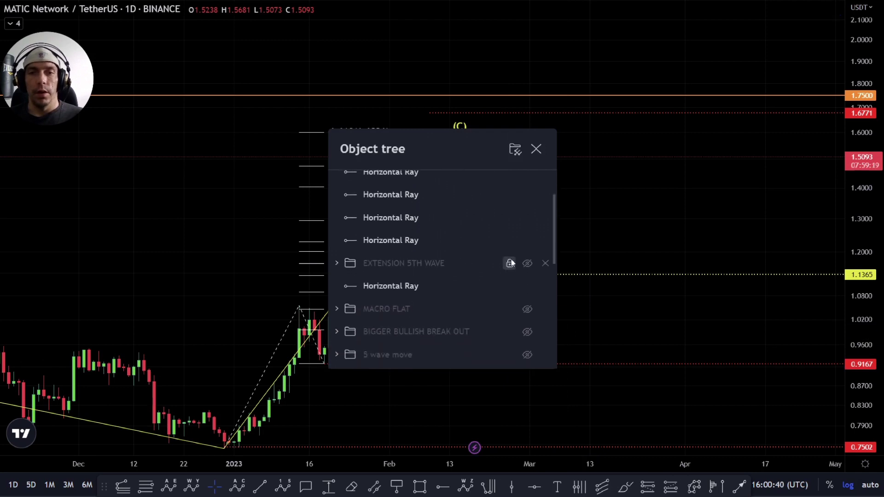
left_click(525, 263)
key("Escape")
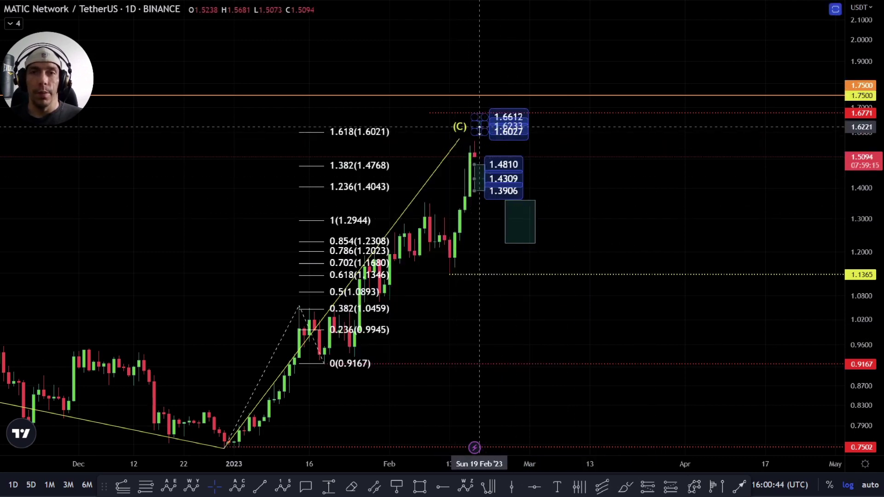
Step: Compare the January extension's 1.618 and 2.618 levels with the resistance at 1.7500 and the 1-1 of A target, and delete the extension
scroll(480, 135, "up", 3)
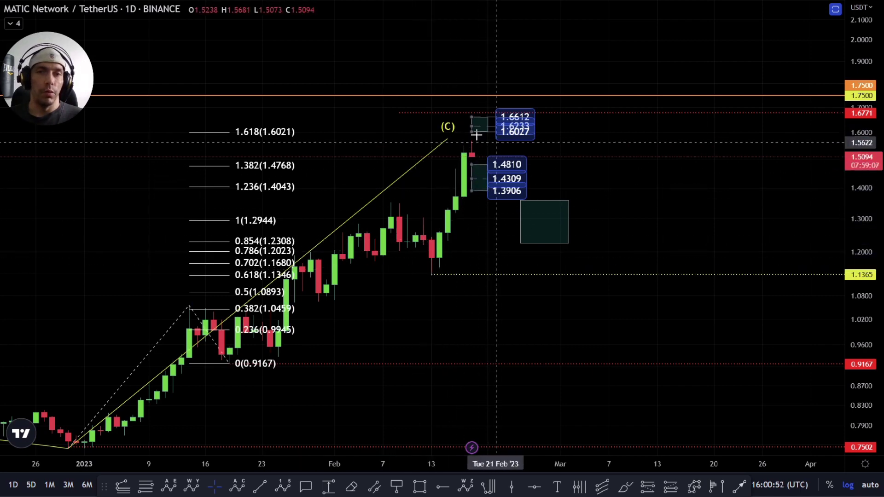
scroll(752, 152, "down", 10)
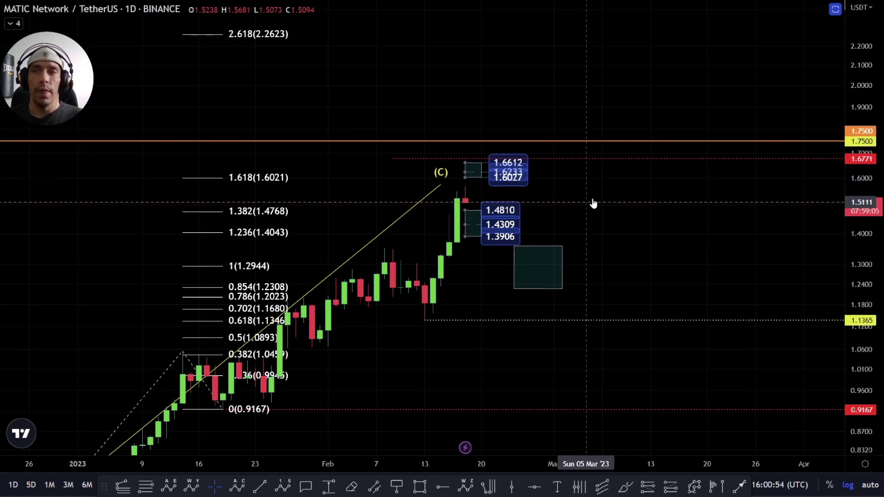
scroll(770, 151, "down", 3)
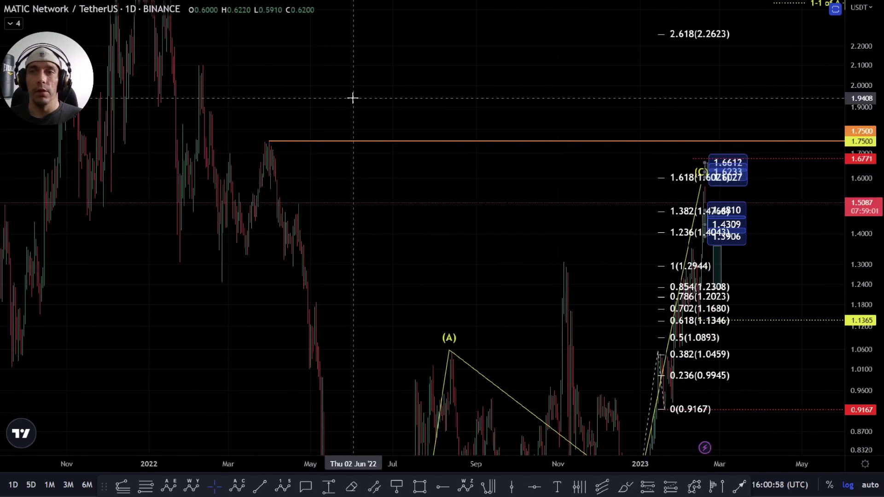
left_click_drag(667, 113, 440, 129)
scroll(476, 194, "up", 3)
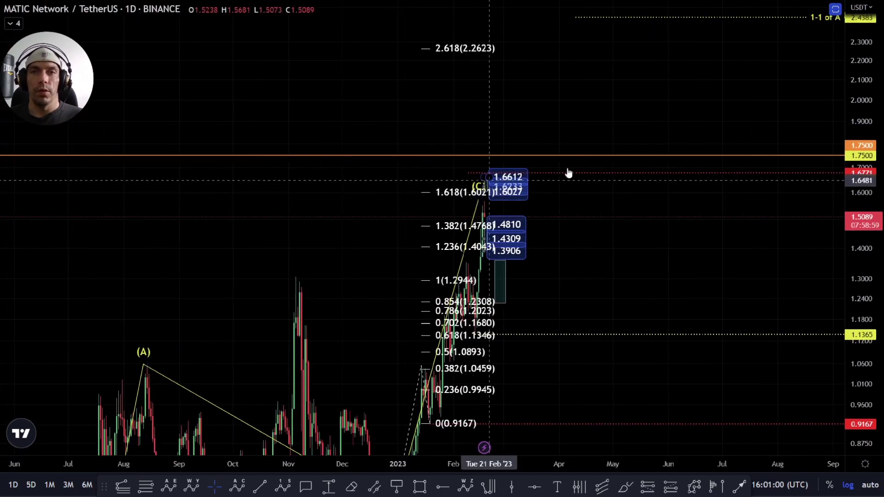
left_click_drag(860, 133, 859, 203)
scroll(506, 86, "down", 2)
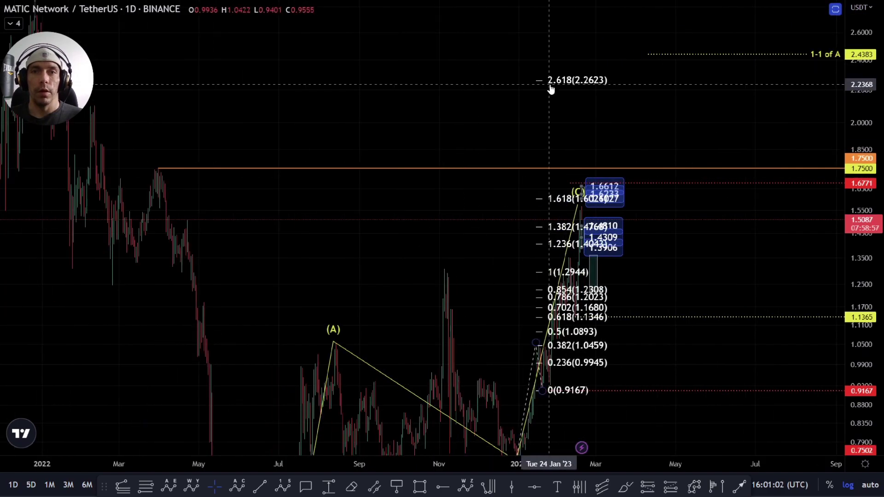
left_click_drag(697, 94, 602, 124)
left_click_drag(550, 132, 514, 95)
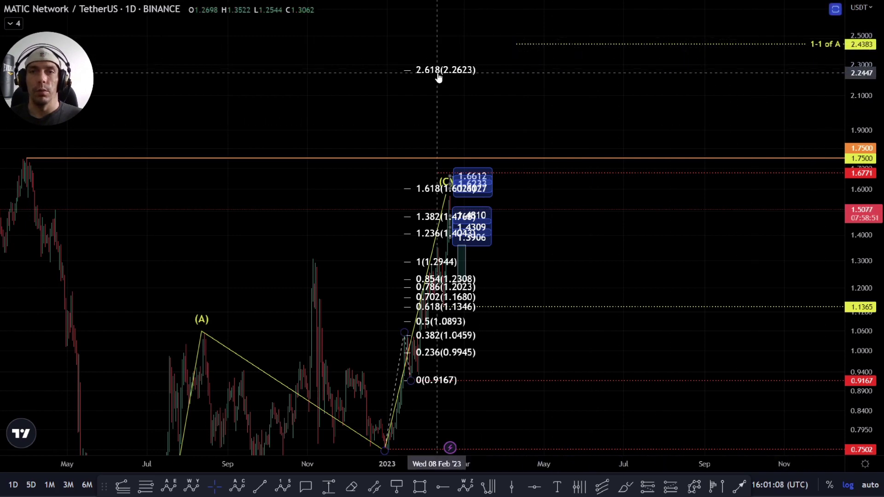
left_click(423, 69)
key("Delete")
Step: Hide the MACRO ABC UP drawing group in the object tree and show the MACRO FLAT group
mouse_move(456, 322)
left_mouse_down()
mouse_move(537, 184)
mouse_move(551, 121)
left_mouse_up()
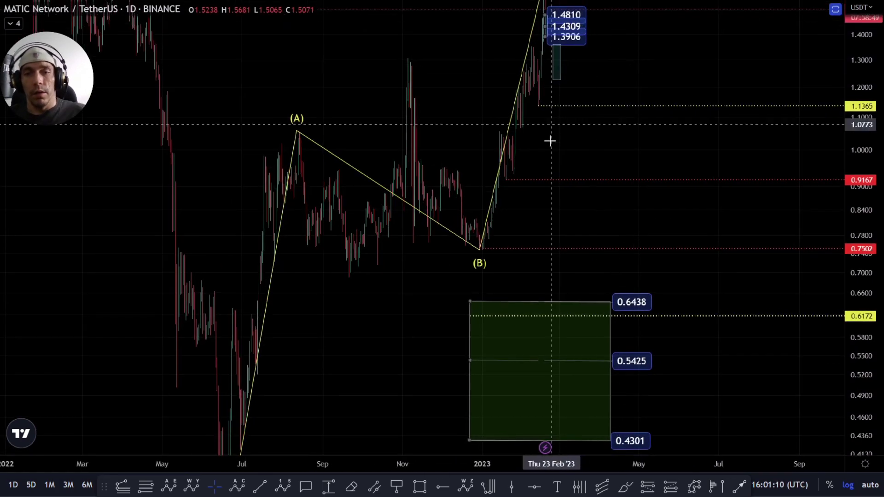
right_click(545, 152)
left_click(596, 358)
scroll(501, 253, "down", 3)
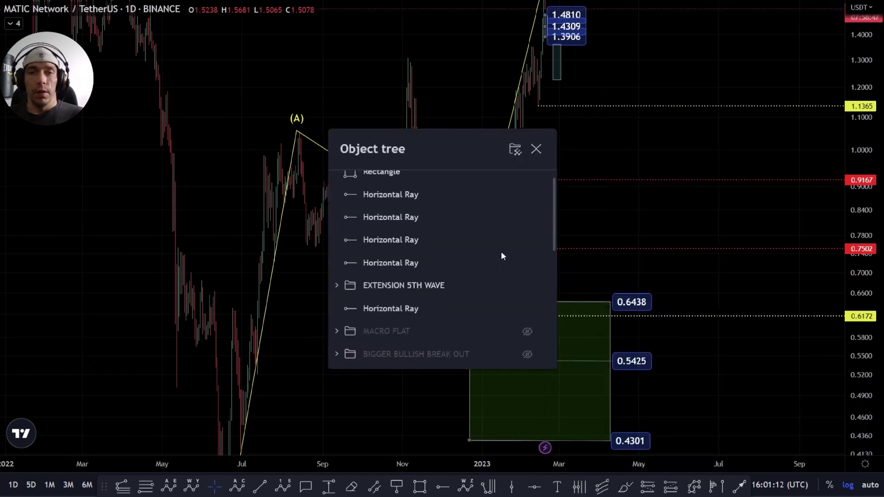
scroll(513, 313, "down", 3)
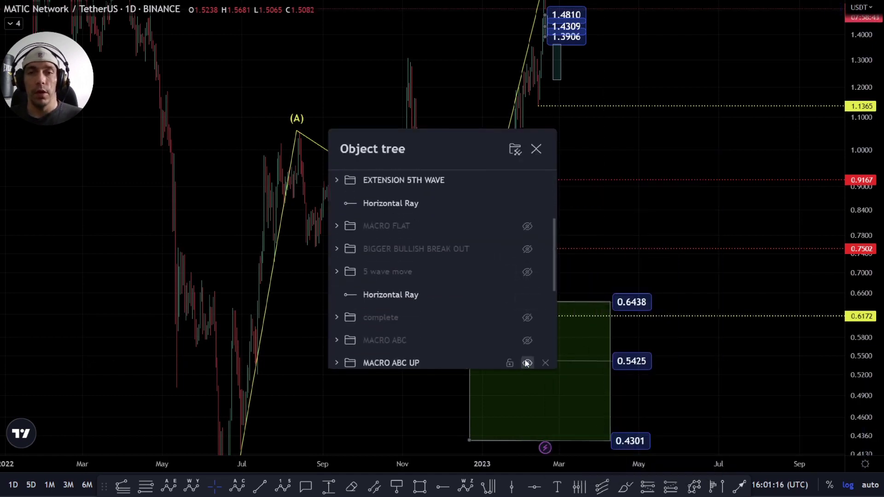
left_click(527, 362)
scroll(524, 340, "down", 3)
scroll(524, 318, "up", 4)
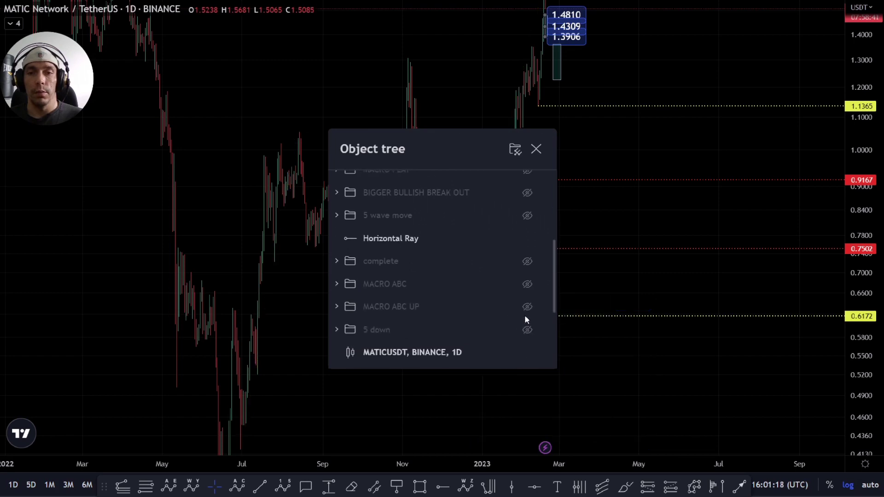
scroll(524, 314, "up", 2)
left_click(526, 286)
left_click(716, 191)
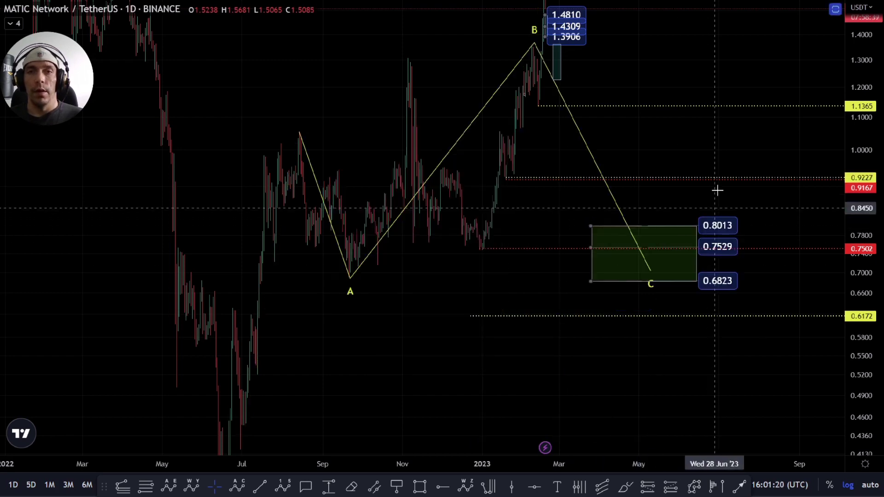
Step: Move point B of the A-B-C flat count up to about 1.5770, near the mid-February 2023 price high
left_click_drag(655, 151, 616, 237)
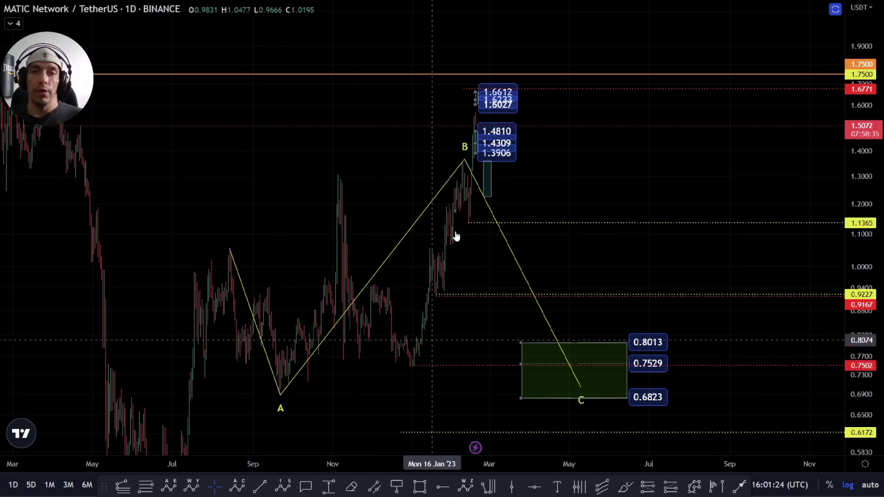
left_click_drag(463, 159, 463, 110)
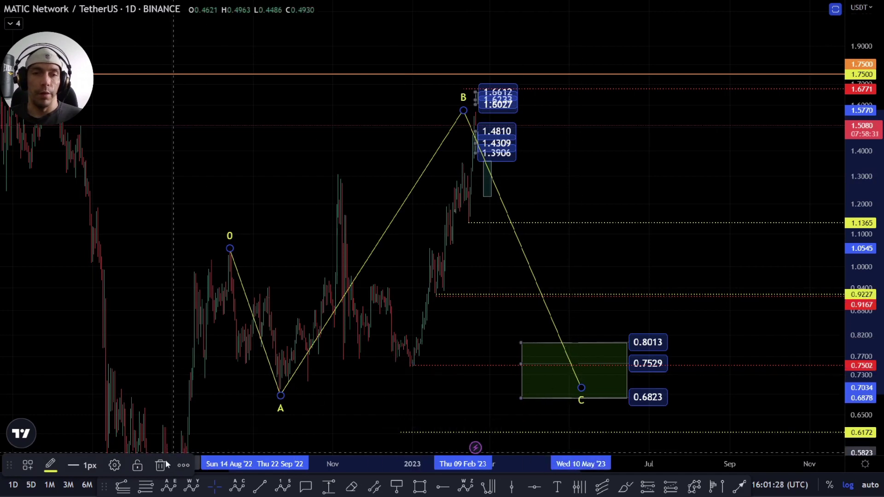
Step: Draw a trend-based Fibonacci extension from the wave A low at 0.6901 to the November 2022 high at 1.3071 and back to 0.7472
left_click(128, 484)
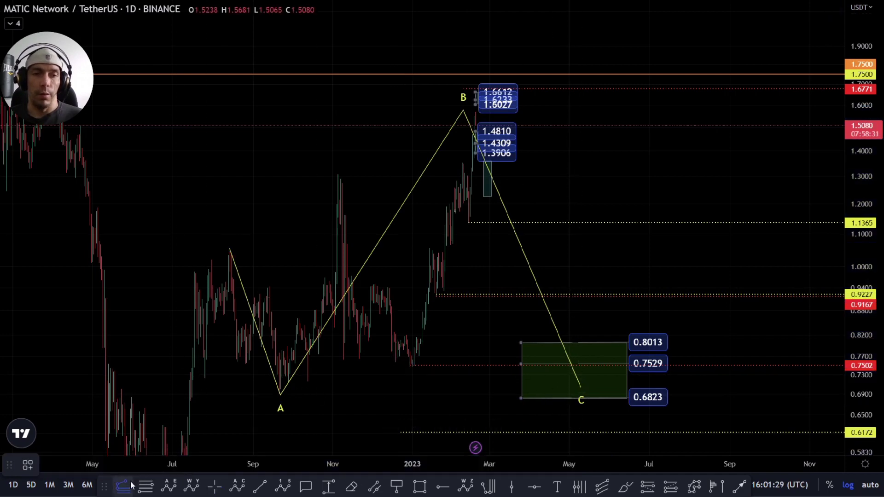
left_click(279, 434)
left_click(338, 174)
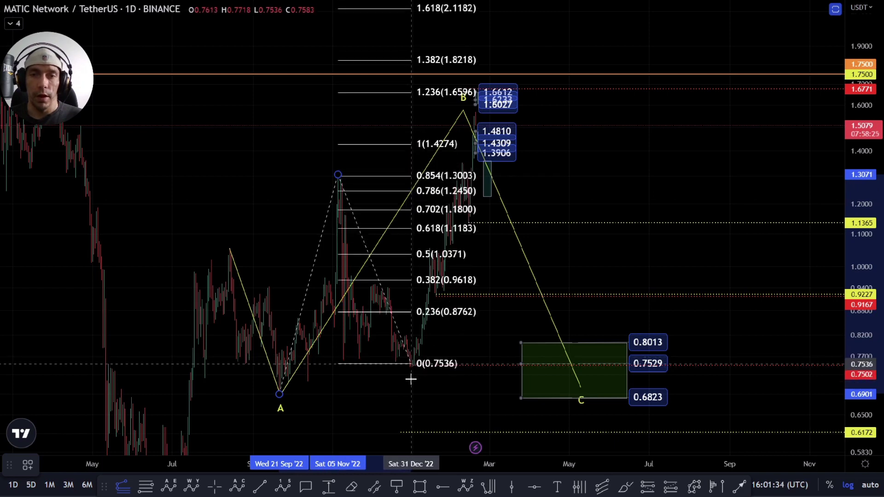
left_click(408, 375)
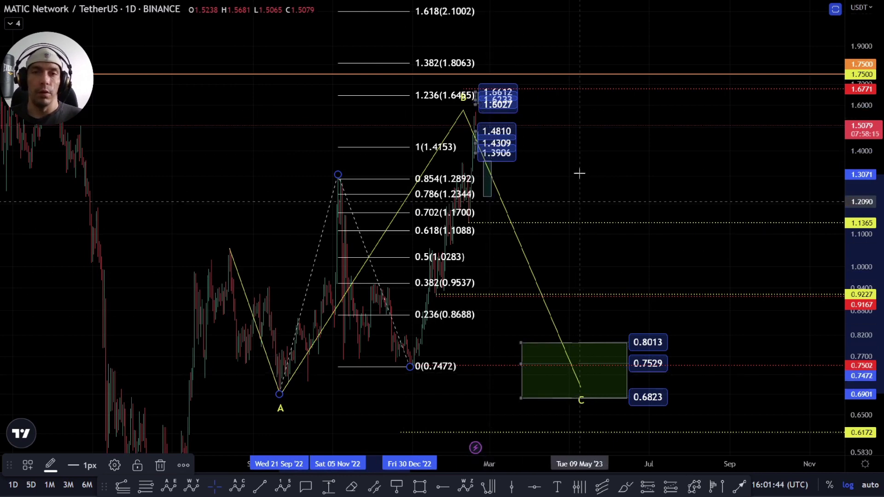
Step: Move point B of the A-B-C flat count up to about 1.8073 in early March 2023, at the 1.382 extension level
left_click_drag(578, 173, 578, 229)
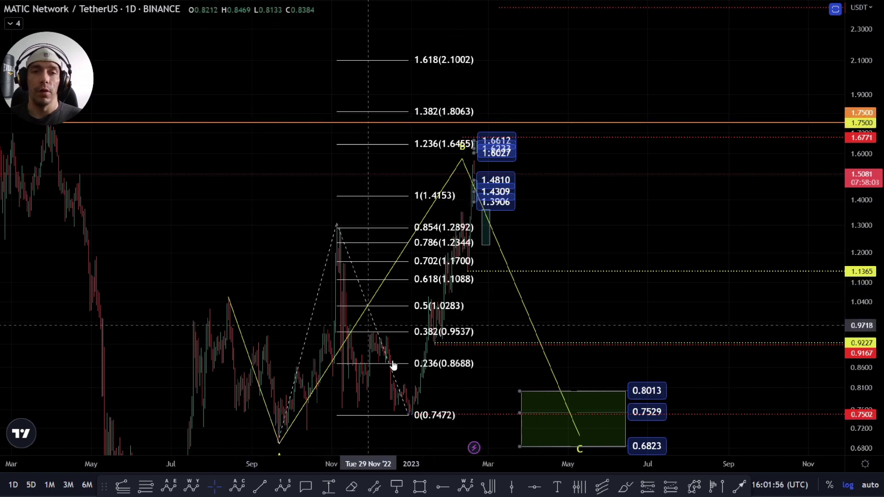
mouse_move(462, 161)
left_mouse_down()
mouse_move(491, 110)
mouse_move(491, 133)
mouse_move(489, 96)
mouse_move(488, 127)
mouse_move(495, 112)
left_mouse_up()
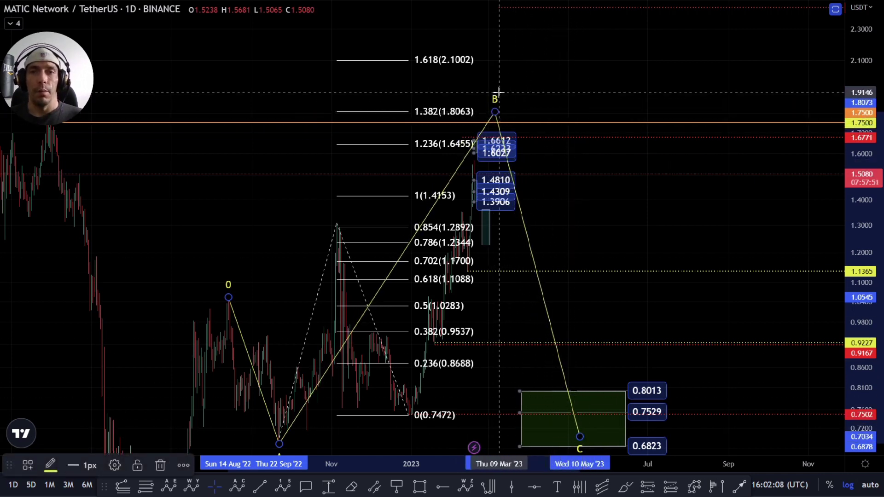
left_click_drag(608, 308, 619, 213)
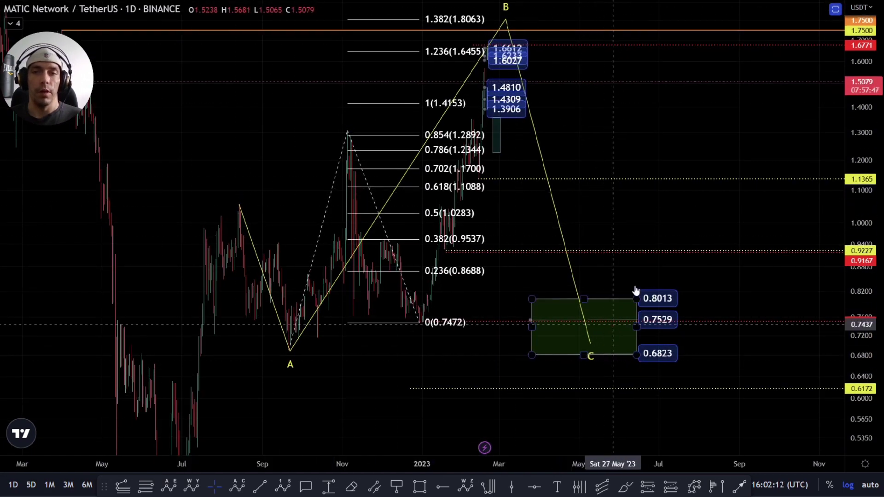
left_click_drag(654, 146, 658, 224)
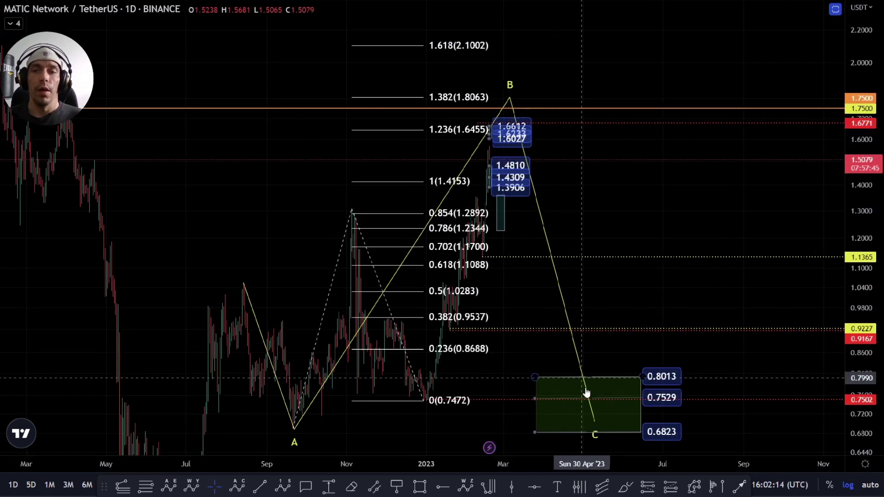
left_click_drag(623, 361, 616, 384)
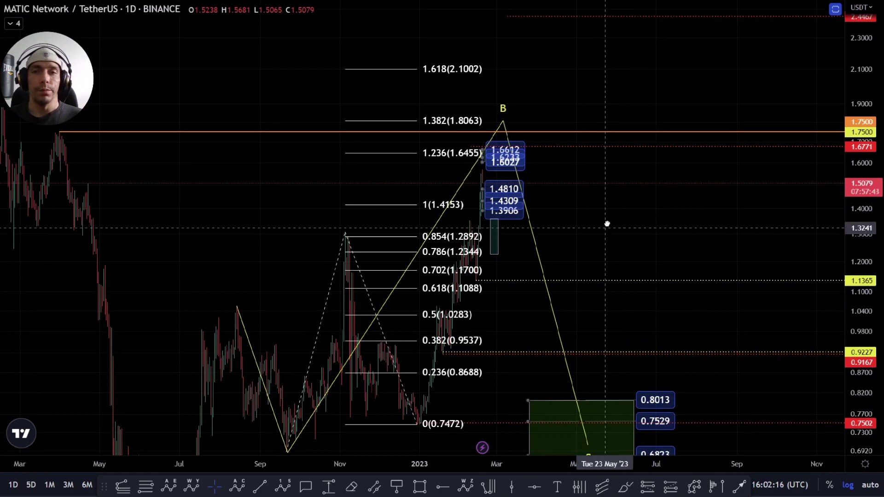
left_click_drag(606, 223, 607, 122)
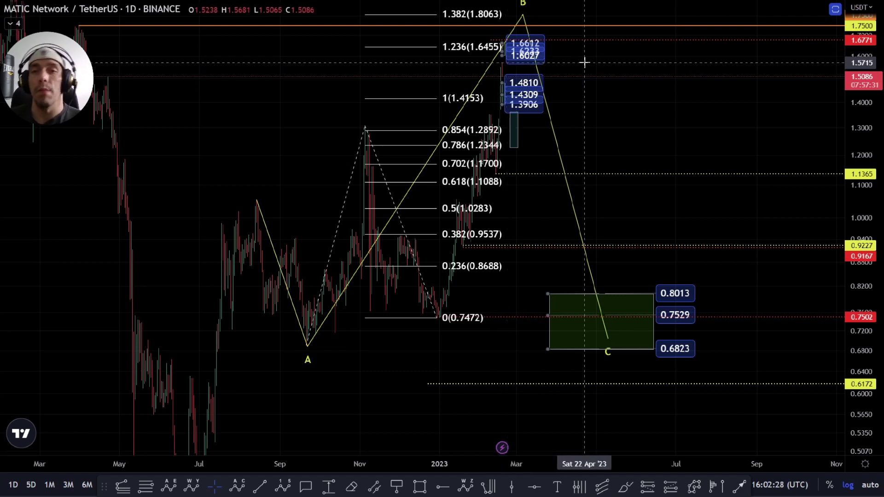
Step: Delete the A-B-C flat count and the trend-based Fibonacci extension from the daily chart
left_click_drag(728, 334, 723, 307)
left_click(556, 128)
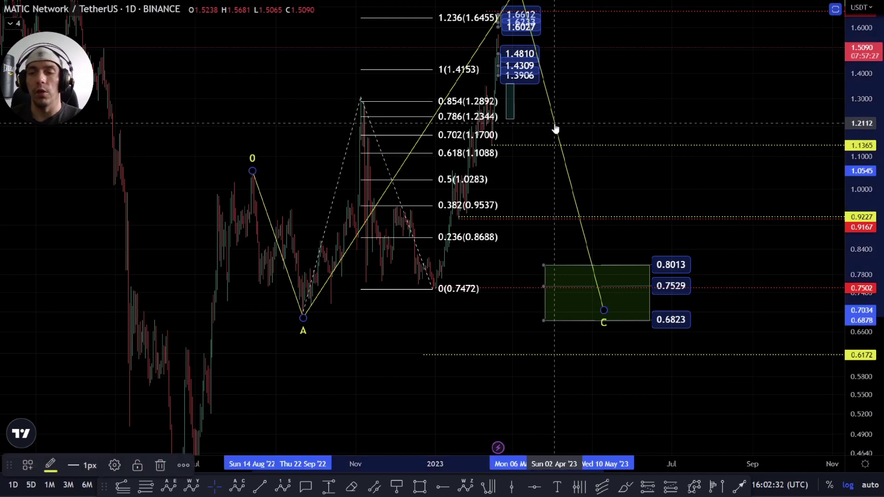
key("Delete")
left_click(440, 115)
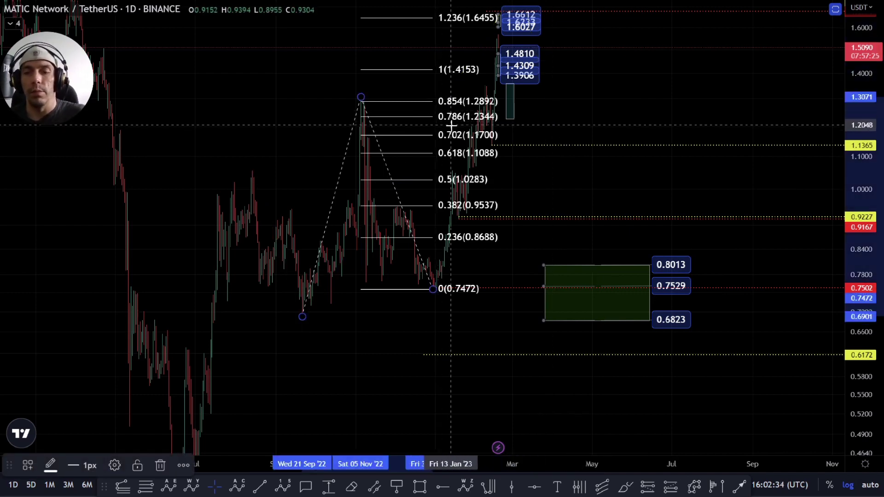
key("Delete")
Step: Show the hidden MACRO ABC drawing group through the object tree
scroll(878, 229, "down", 2)
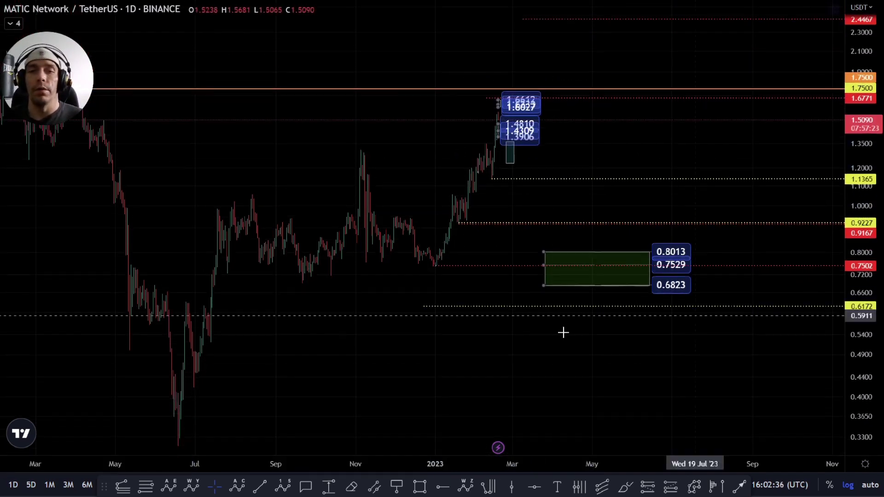
scroll(452, 340, "down", 4)
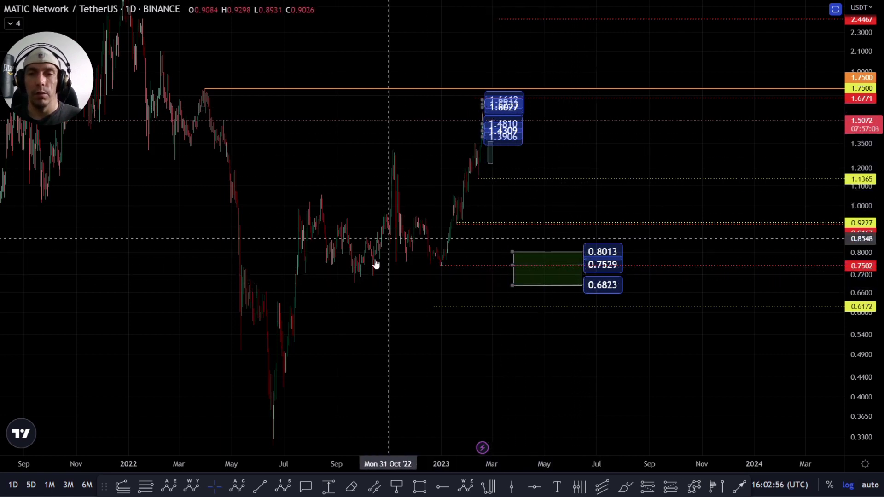
scroll(469, 297, "up", 5)
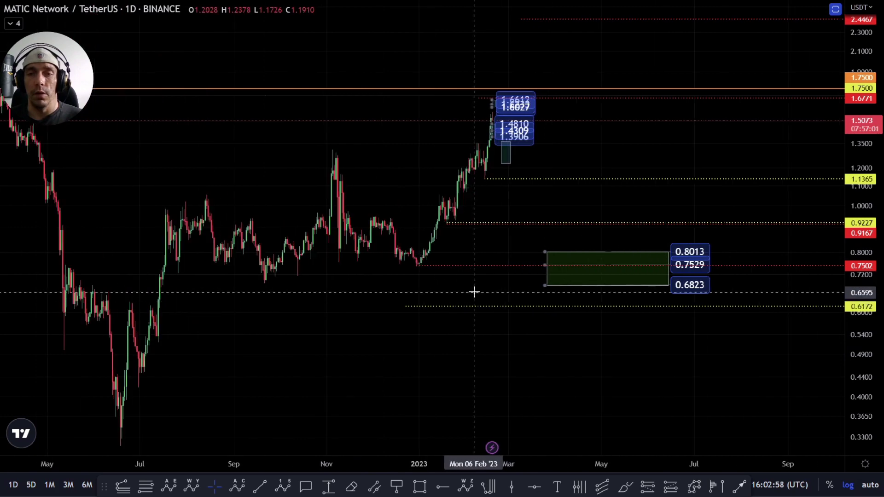
right_click(473, 292)
left_click(525, 371)
scroll(505, 326, "down", 3)
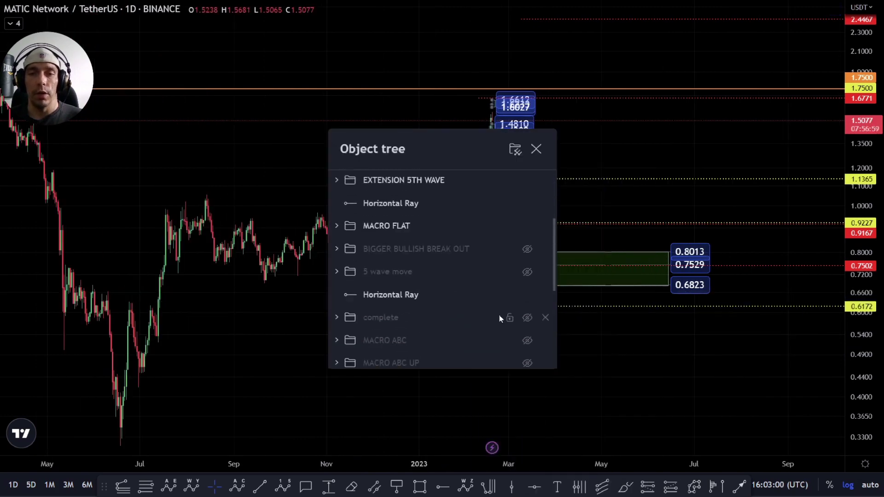
scroll(526, 352, "down", 2)
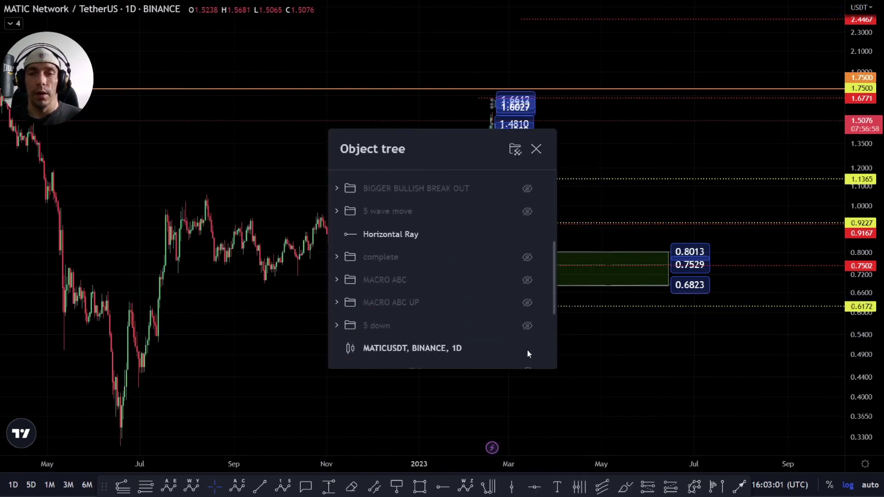
left_click(527, 280)
key("Escape")
Step: Examine the full macro (A)-(B)-(C) count from the late-2021 high down to the wave (C) target
scroll(626, 172, "down", 3)
left_click_drag(452, 176, 433, 228)
mouse_move(348, 201)
left_mouse_down()
mouse_move(418, 162)
mouse_move(428, 139)
left_mouse_up()
mouse_move(459, 411)
left_mouse_down()
mouse_move(462, 315)
mouse_move(449, 313)
left_mouse_up()
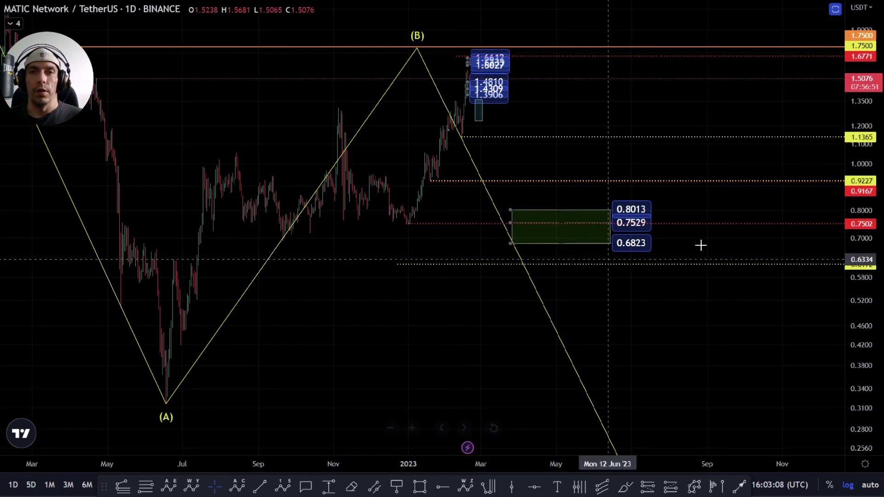
scroll(811, 264, "down", 5)
left_click_drag(870, 274, 871, 286)
left_click_drag(790, 344, 575, 330)
left_click_drag(865, 243, 865, 361)
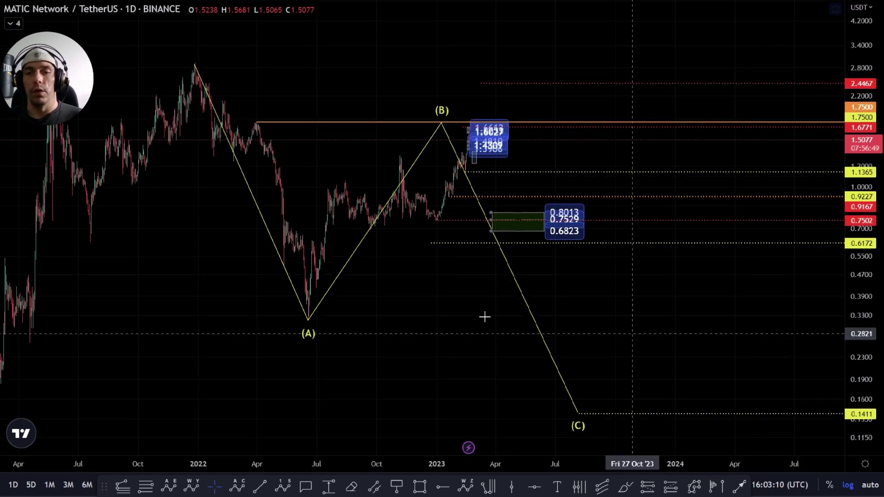
Step: Compare the 2023 rally with the wave (B) resistance at 1.7500 and the support levels at 1.1365, 0.9227 and 0.7502
scroll(438, 170, "up", 10)
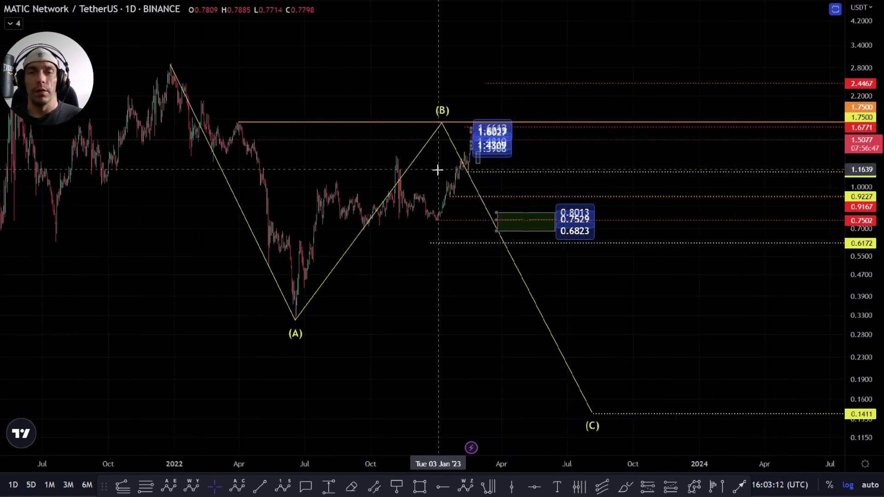
left_click_drag(871, 326, 872, 231)
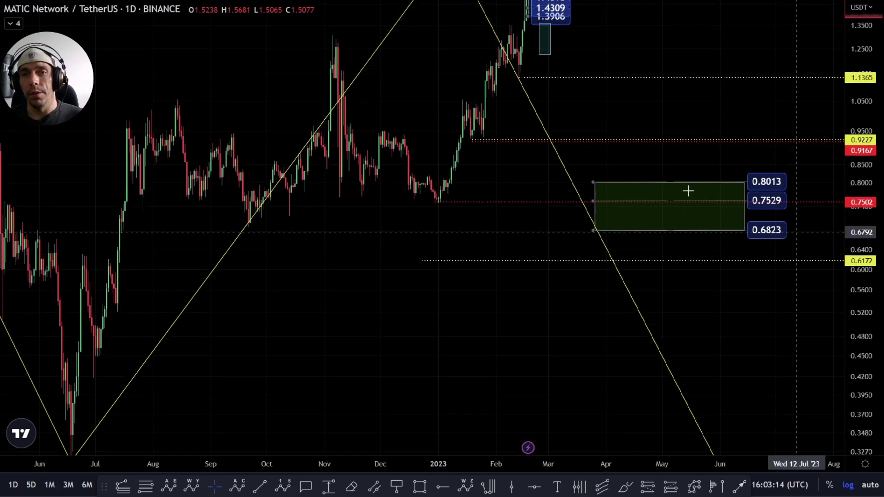
left_click_drag(577, 135, 540, 242)
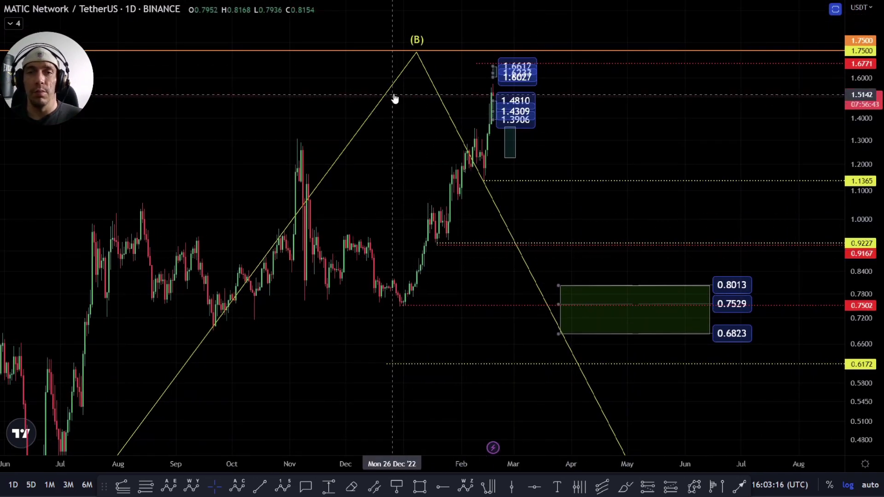
left_click_drag(407, 100, 405, 187)
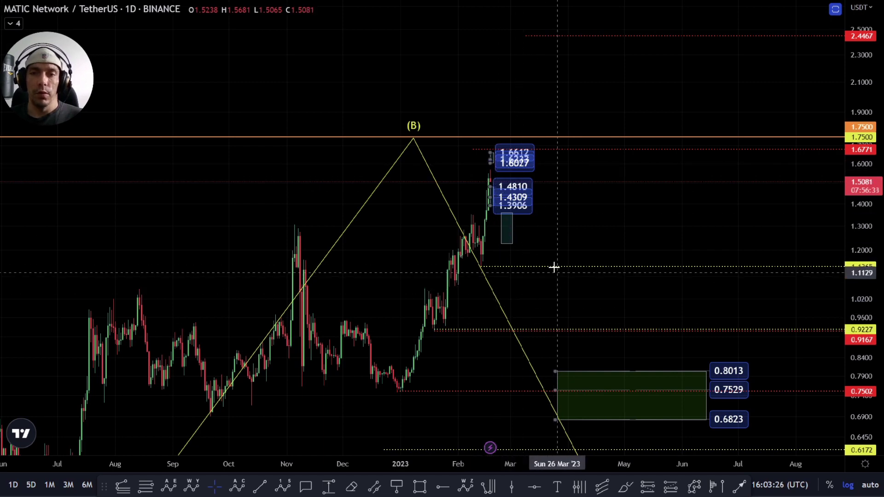
left_click_drag(588, 302, 537, 229)
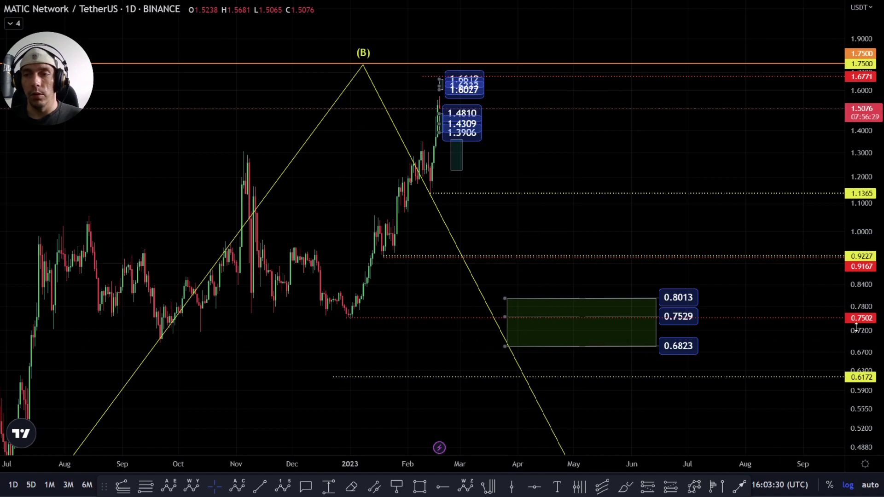
left_click_drag(405, 349, 430, 339)
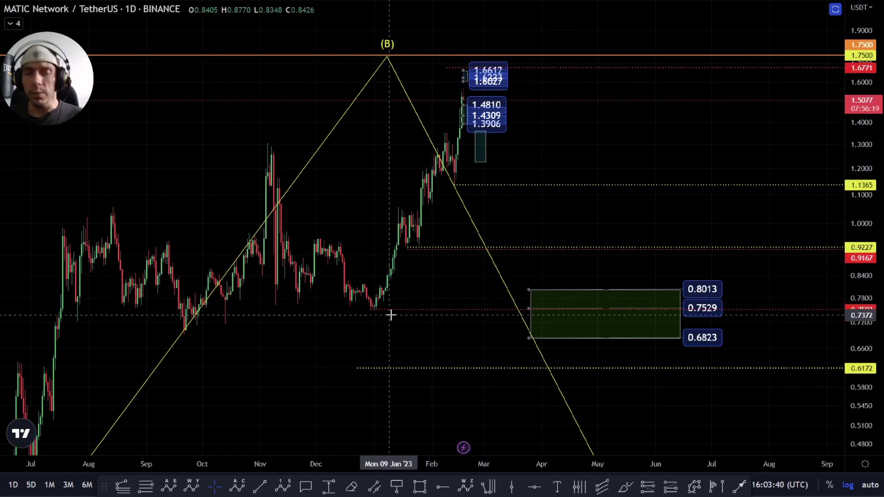
scroll(405, 311, "down", 2)
left_click_drag(449, 333, 444, 263)
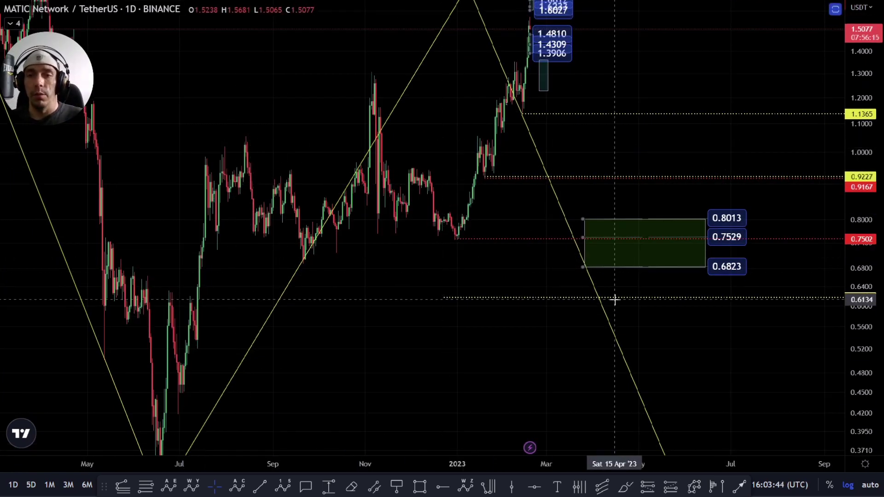
left_click_drag(663, 57, 625, 185)
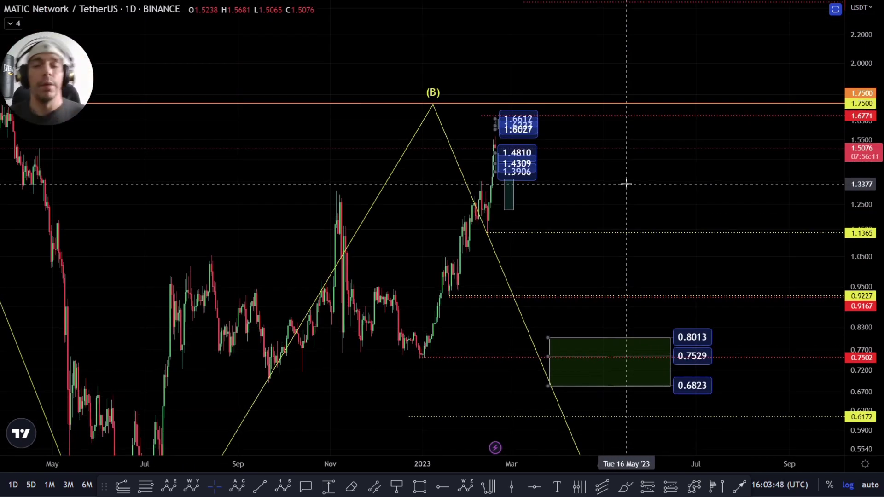
scroll(515, 199, "up", 1)
scroll(566, 205, "up", 3)
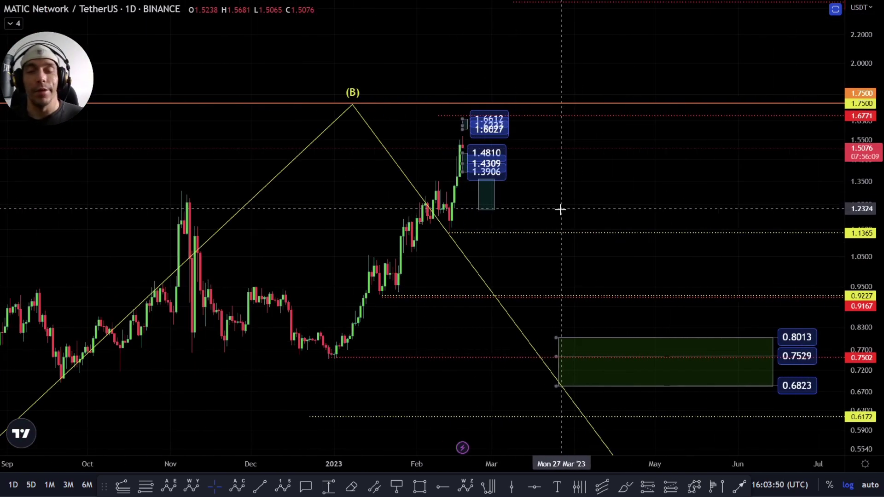
left_click_drag(549, 219, 552, 260)
scroll(460, 284, "up", 1)
scroll(461, 290, "up", 2)
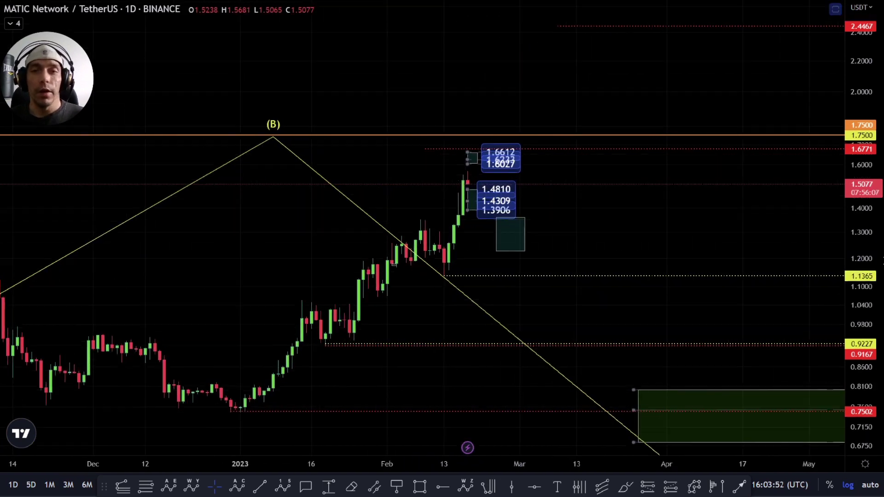
left_click_drag(647, 308, 638, 235)
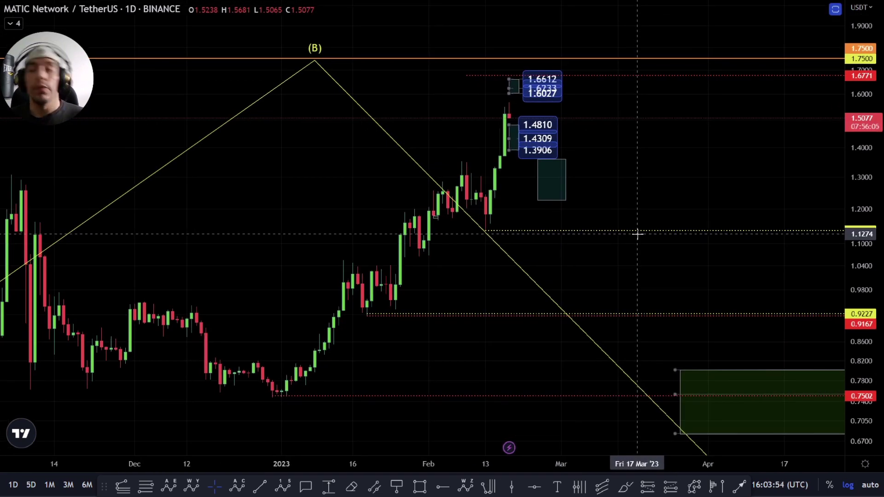